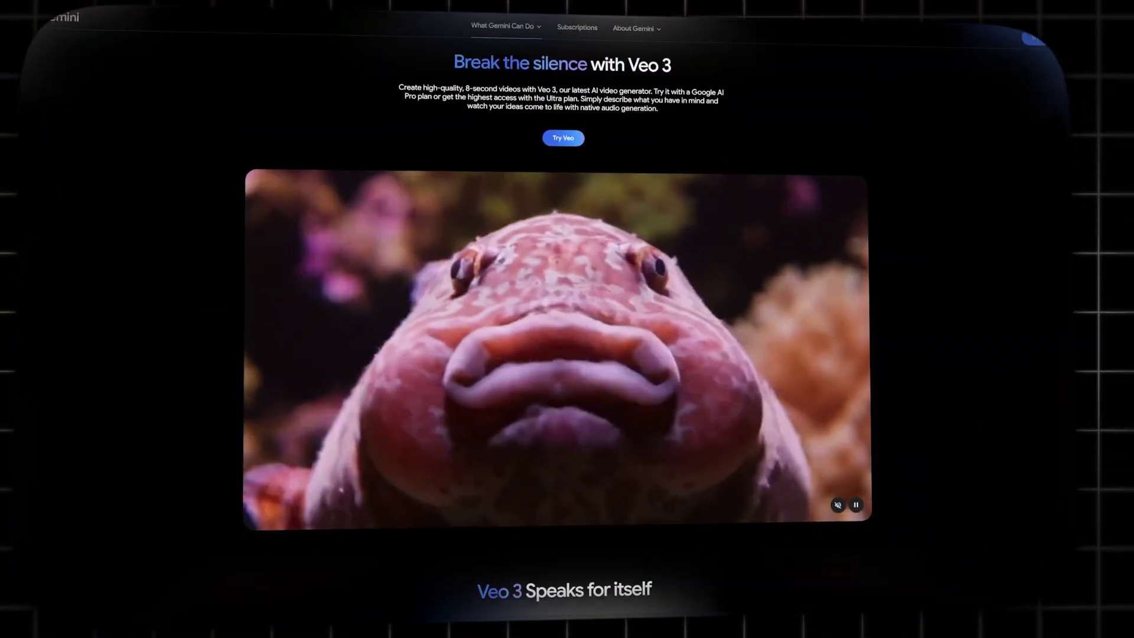
Step: Scroll down through the Veo 3 landing page
{"action": "scroll", "coordinate": [567, 318], "scroll_direction": "down", "scroll_amount": 5}
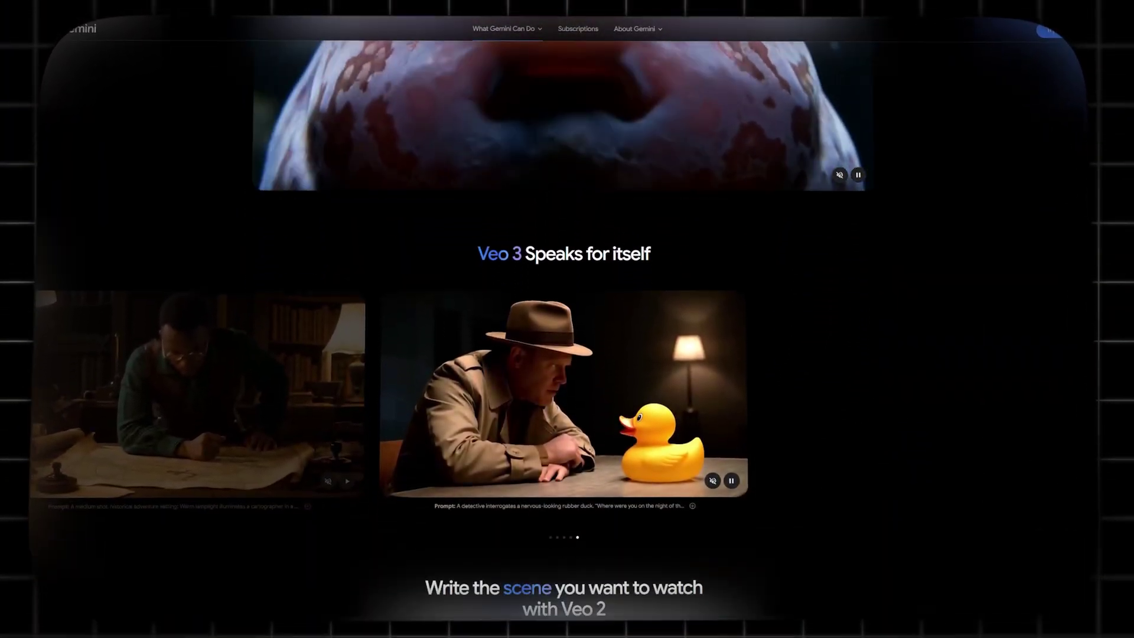
{"action": "scroll", "coordinate": [567, 319], "scroll_direction": "down", "scroll_amount": 15}
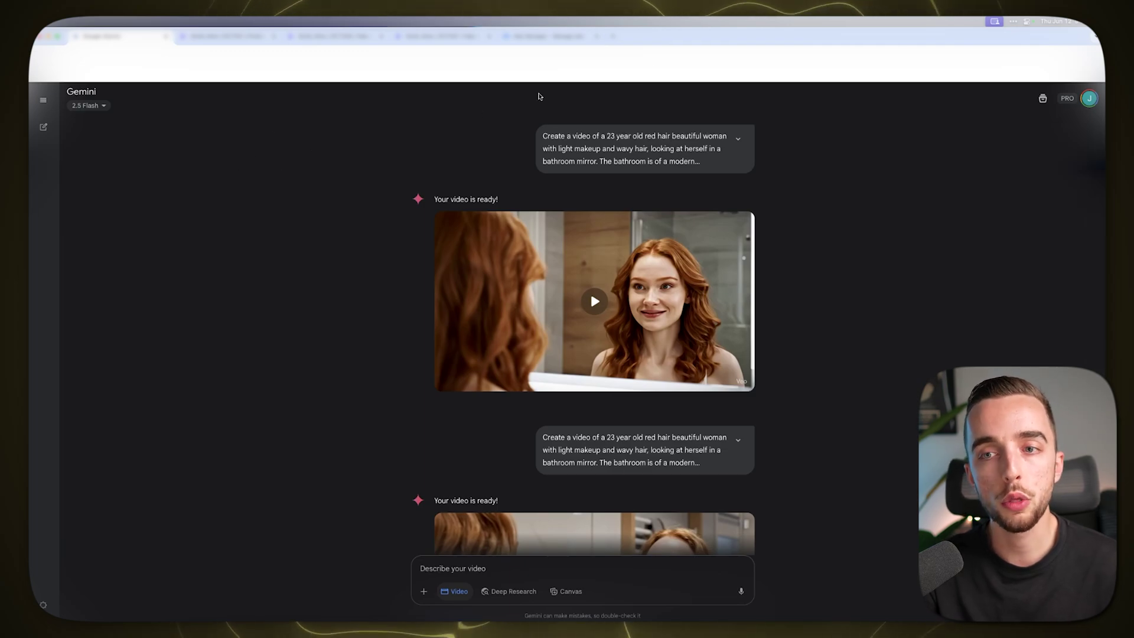
Step: Search the web for 'google veo 3' in a new tab and open the Gemini Veo 3 overview page
{"action": "left_click", "coordinate": [618, 43]}
{"action": "type", "text": "google veo"}
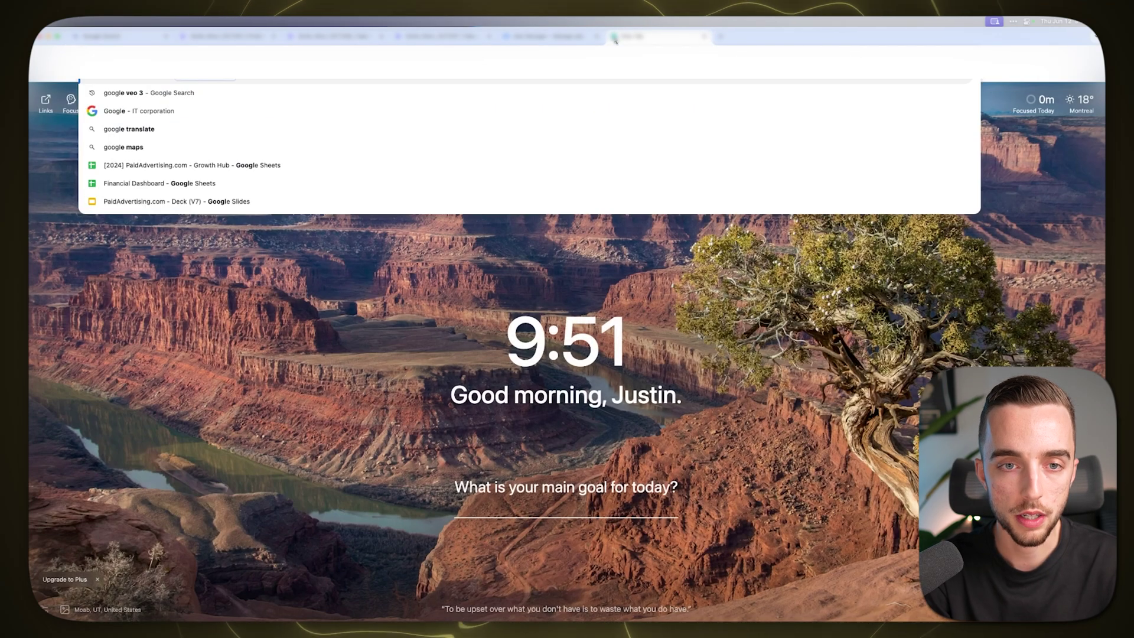
{"action": "type", "text": " 3"}
{"action": "key", "text": "Return"}
{"action": "scroll", "coordinate": [91, 284], "scroll_direction": "down", "scroll_amount": 3}
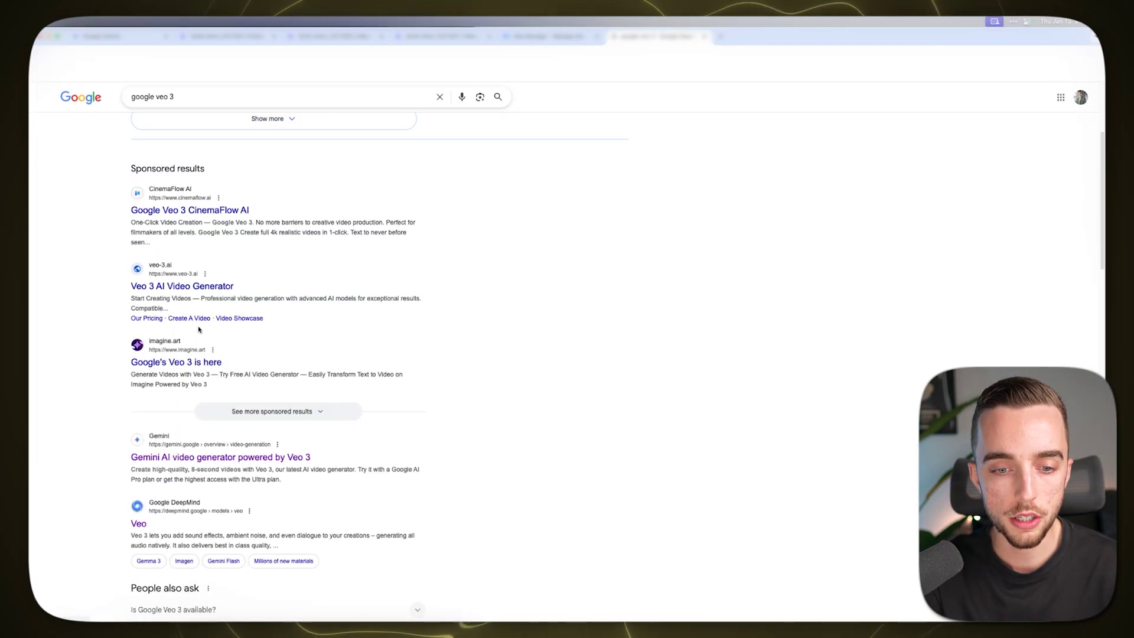
{"action": "left_click", "coordinate": [252, 457]}
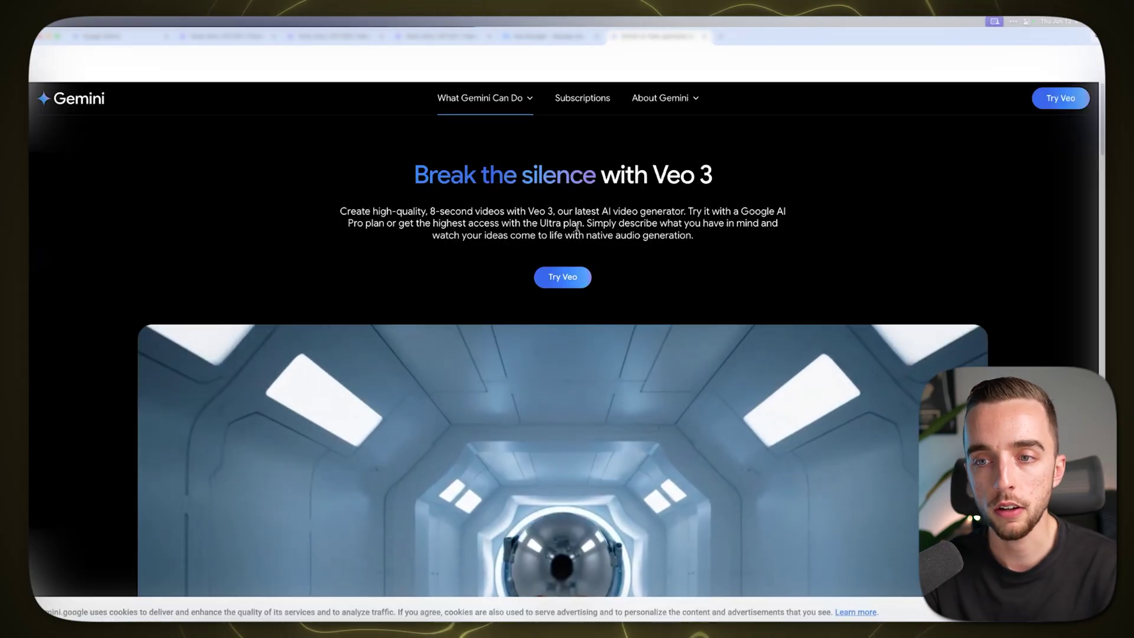
Step: Scroll through the Veo 3 overview page, then start another new tab
{"action": "scroll", "coordinate": [552, 238], "scroll_direction": "down", "scroll_amount": 8}
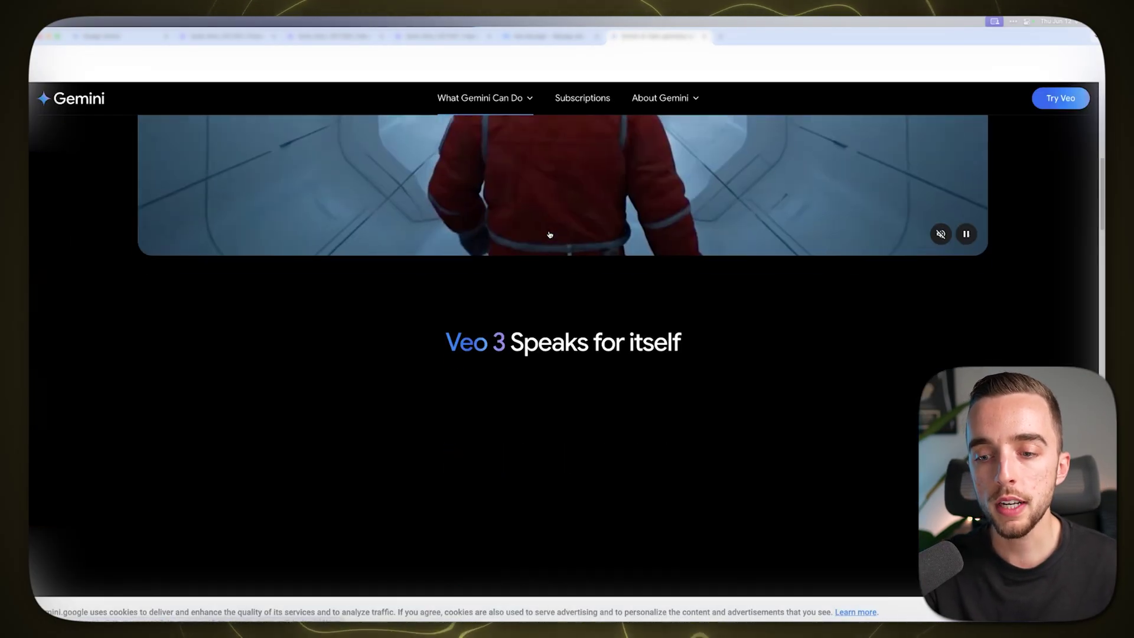
{"action": "scroll", "coordinate": [552, 239], "scroll_direction": "up", "scroll_amount": 4}
{"action": "scroll", "coordinate": [552, 239], "scroll_direction": "up", "scroll_amount": 3}
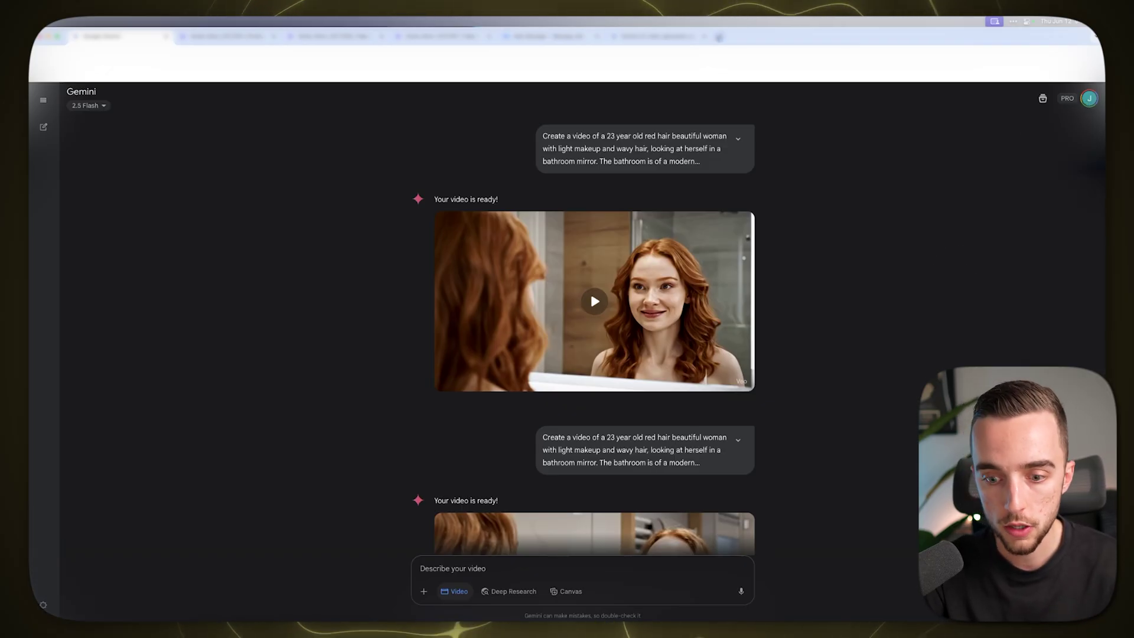
{"action": "left_click", "coordinate": [718, 37]}
Step: Search 'google one' and open the Google One overview page down to the plan cards
{"action": "type", "text": "google one"}
{"action": "key", "text": "Return"}
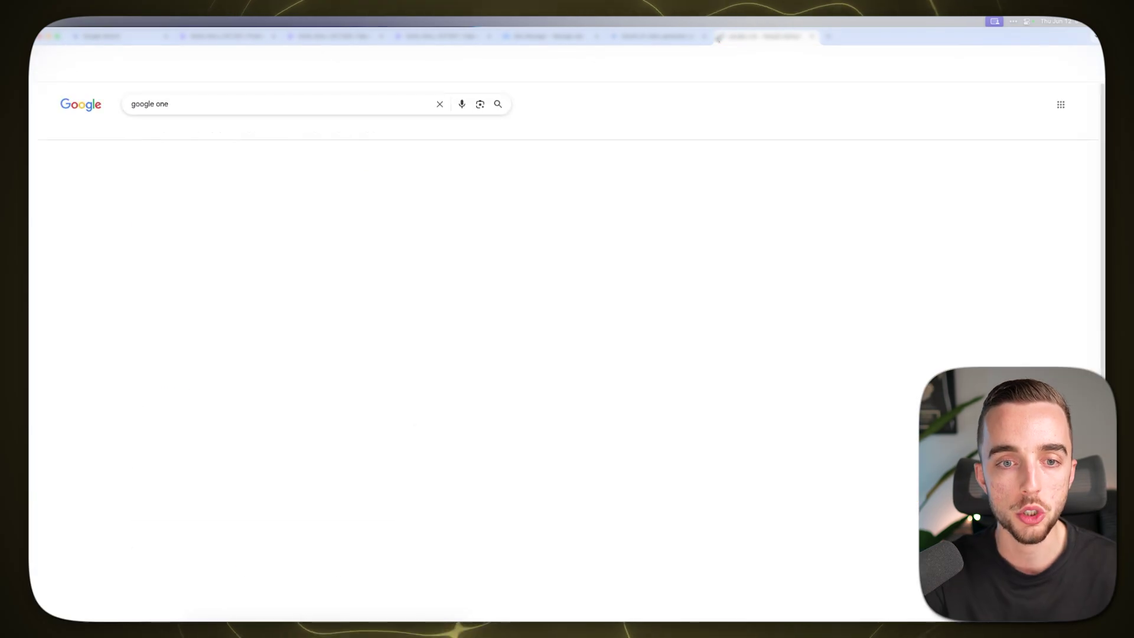
{"action": "left_click", "coordinate": [263, 181]}
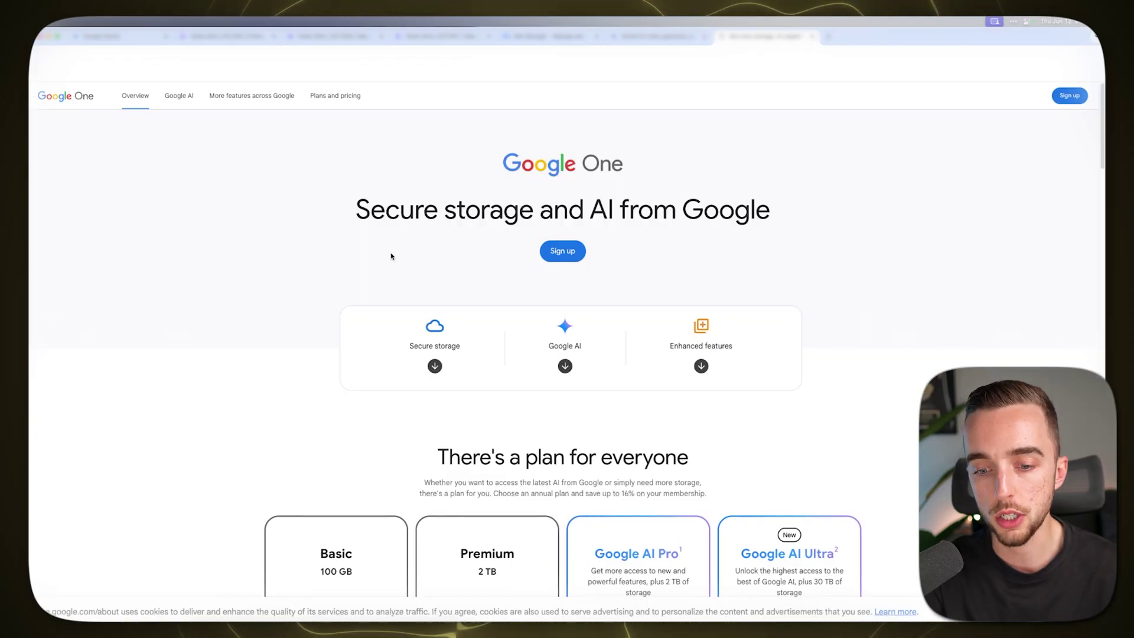
{"action": "scroll", "coordinate": [648, 437], "scroll_direction": "down", "scroll_amount": 3}
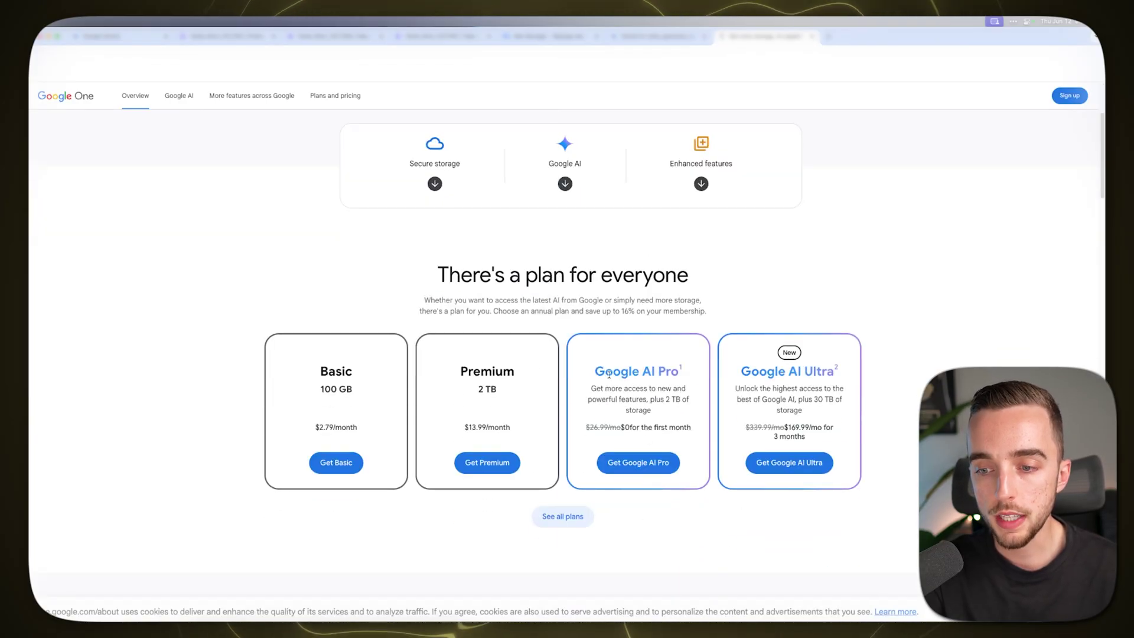
Step: Highlight the Google AI Pro plan name and its $26.99 monthly price, then return to Gemini
{"action": "left_click_drag", "start_coordinate": [609, 374], "coordinate": [656, 365]}
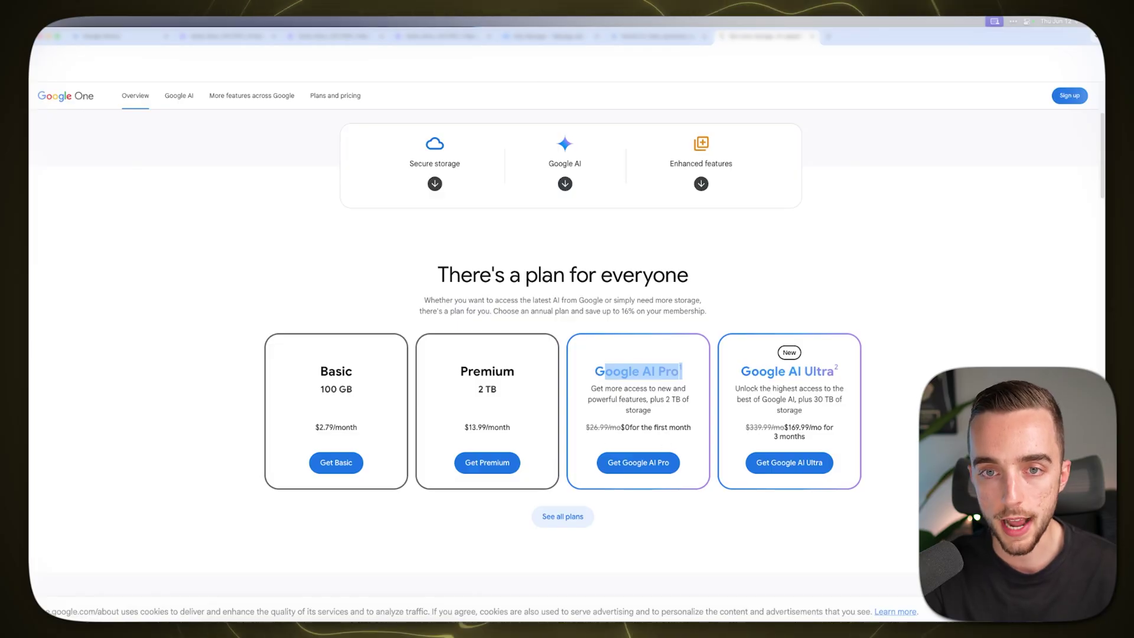
{"action": "left_click_drag", "start_coordinate": [609, 426], "coordinate": [588, 427]}
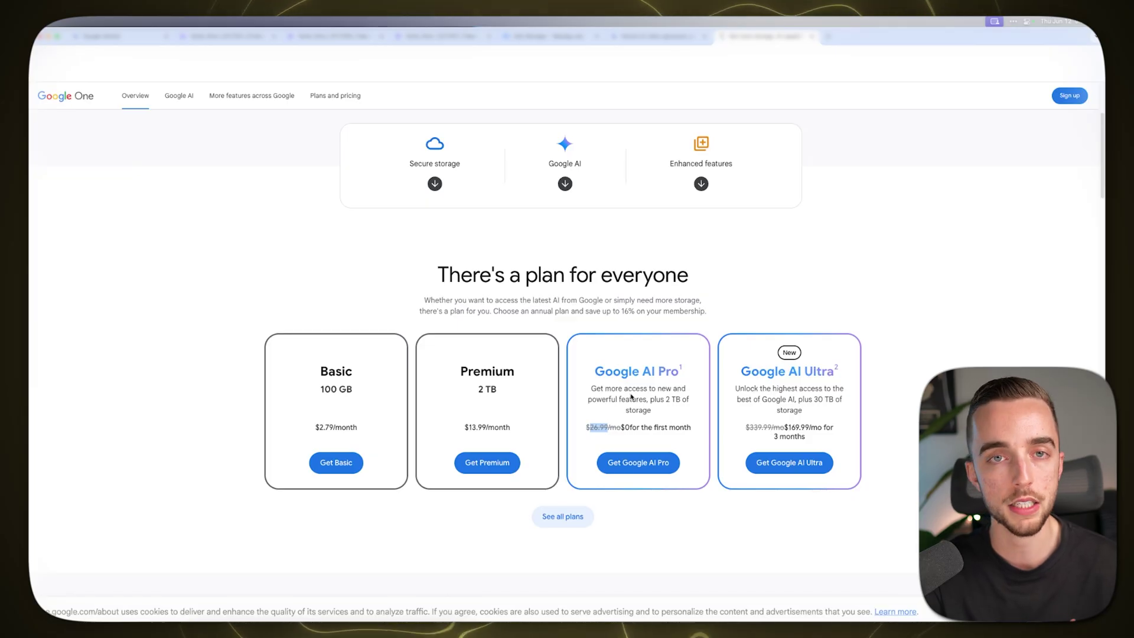
{"action": "left_click", "coordinate": [100, 36]}
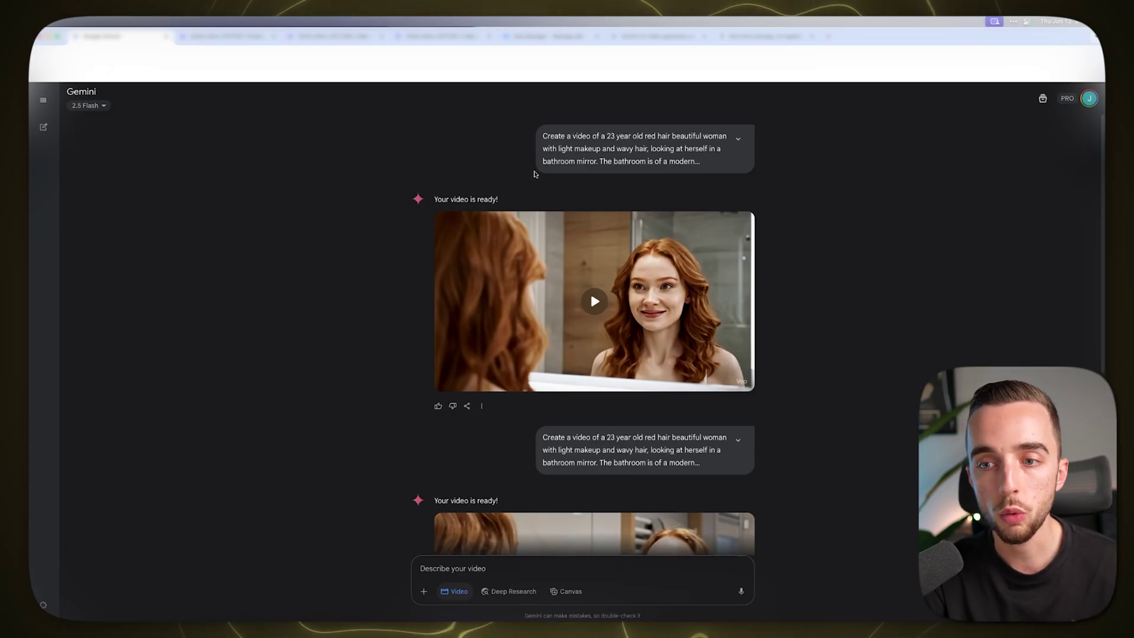
Step: Expand the first prompt to show its full text about purple #8801e7 liquid dripping from her mouth
{"action": "left_click", "coordinate": [738, 140]}
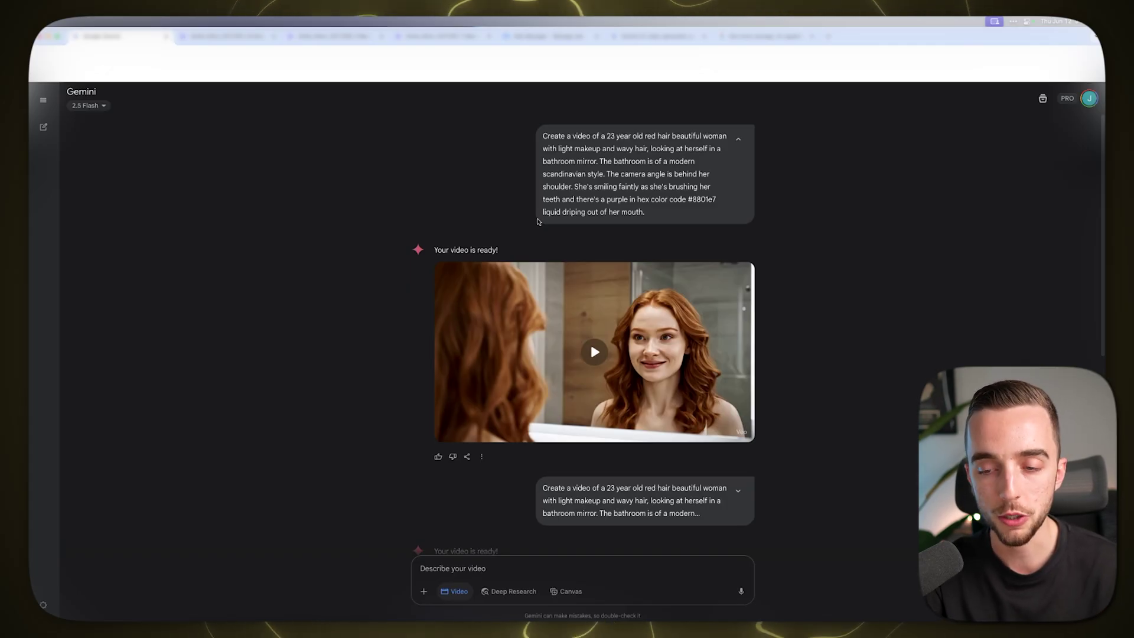
Step: Play the first 8-second clip of the red-haired woman brushing her teeth at the mirror
{"action": "mouse_move", "coordinate": [741, 421]}
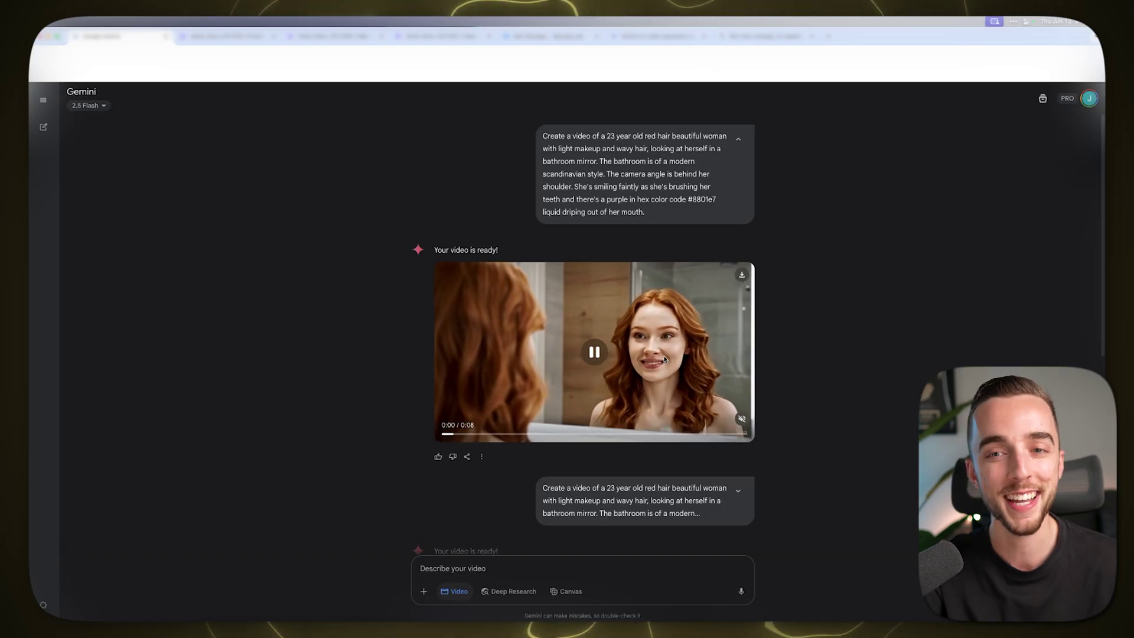
Step: Expand the second, longer prompt to its full text
{"action": "scroll", "coordinate": [703, 420], "scroll_direction": "down", "scroll_amount": 1}
{"action": "left_click", "coordinate": [739, 477]}
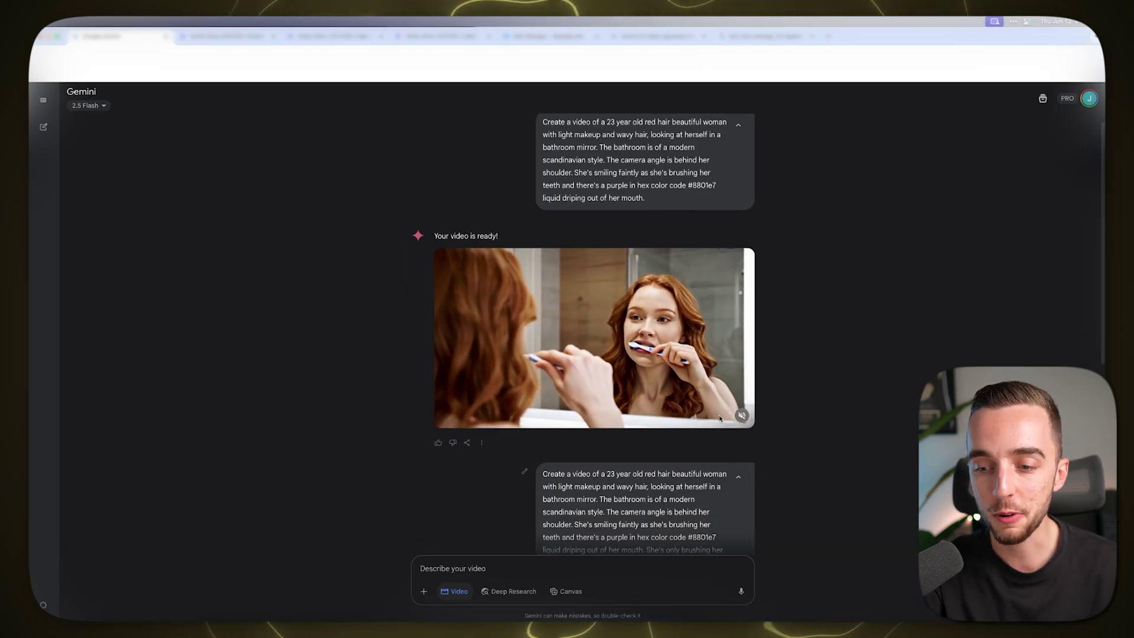
{"action": "scroll", "coordinate": [656, 410], "scroll_direction": "down", "scroll_amount": 3}
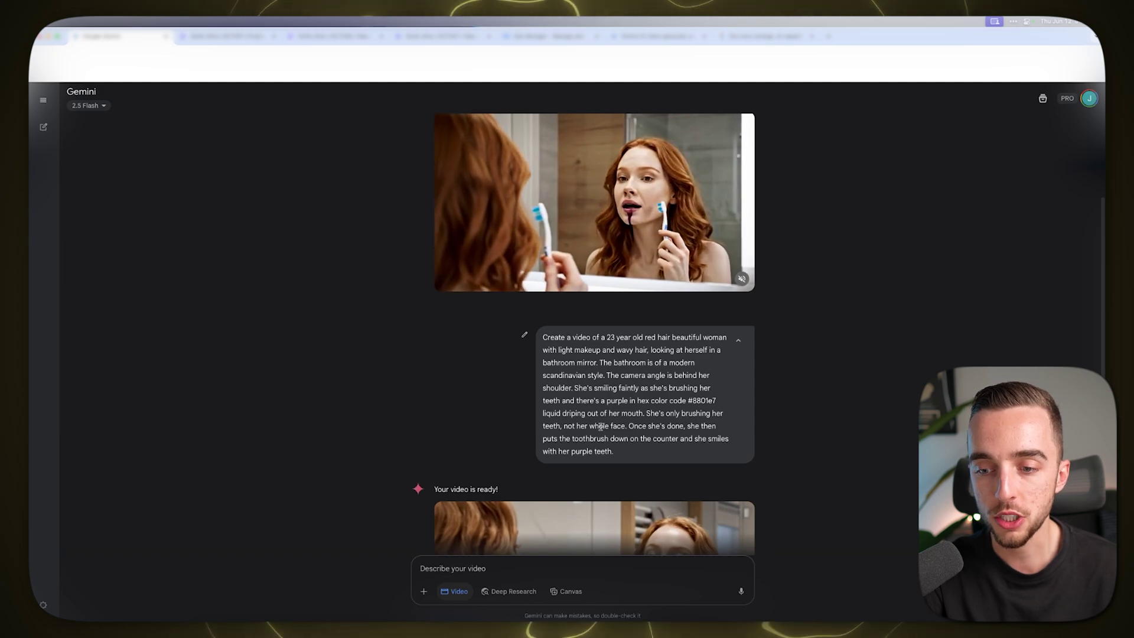
{"action": "scroll", "coordinate": [683, 416], "scroll_direction": "down", "scroll_amount": 4}
Step: Play the second clip through to her smiling with purple-stained teeth, then pause it
{"action": "left_click", "coordinate": [590, 399]}
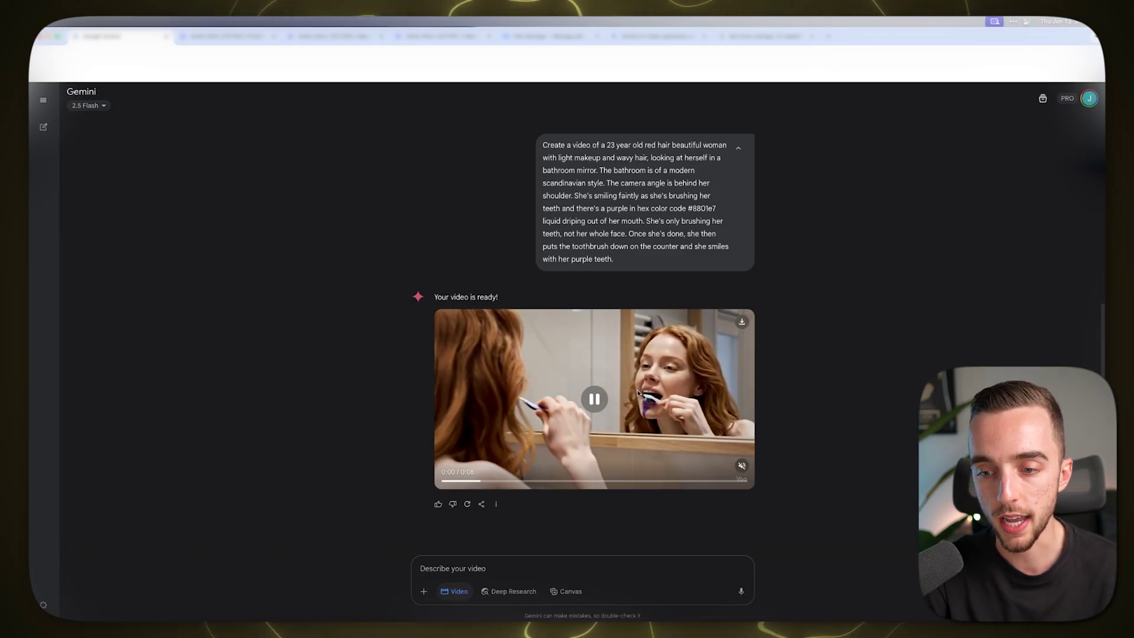
{"action": "left_click", "coordinate": [595, 413]}
{"action": "scroll", "coordinate": [396, 351], "scroll_direction": "down", "scroll_amount": 1}
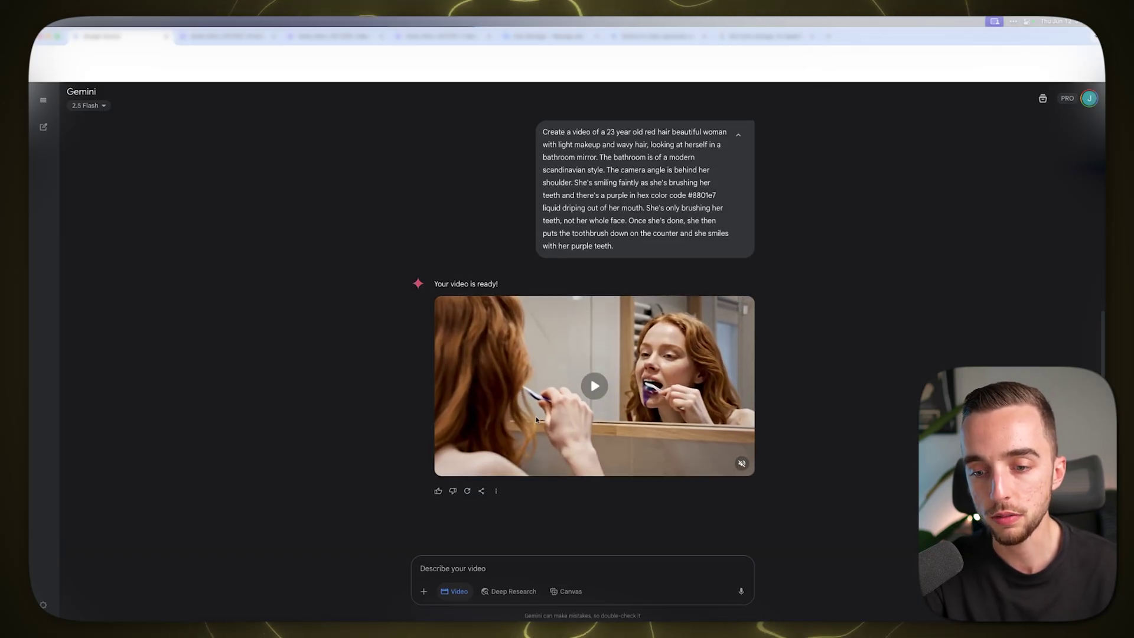
{"action": "mouse_move", "coordinate": [616, 373]}
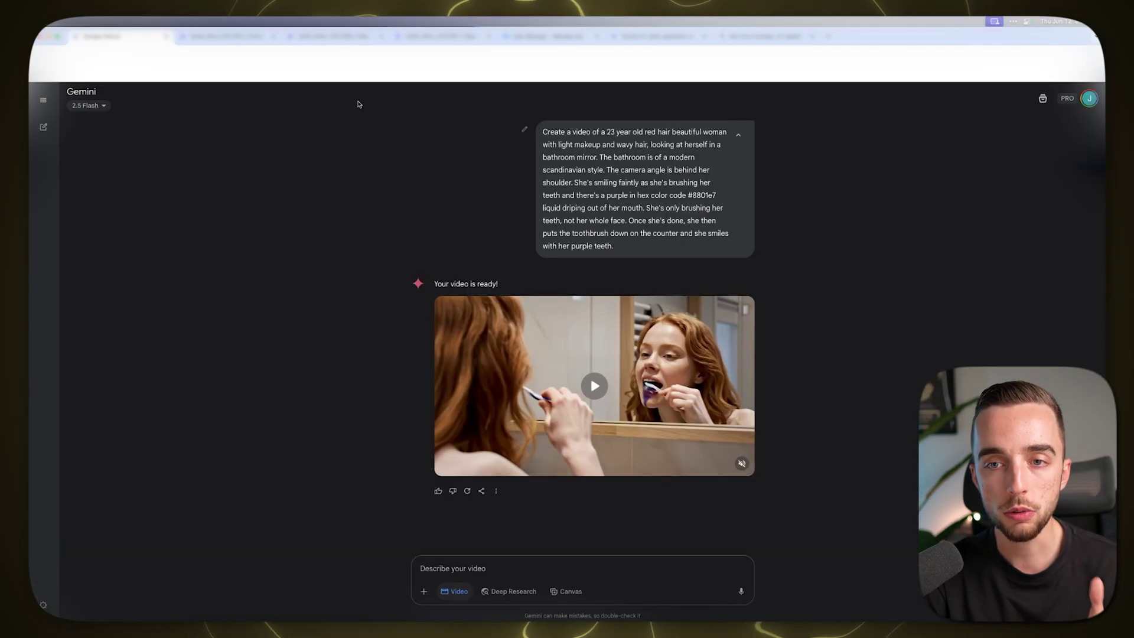
Step: Open the first ad video in the Smile Alive project and replay it from the start
{"action": "left_click", "coordinate": [234, 40]}
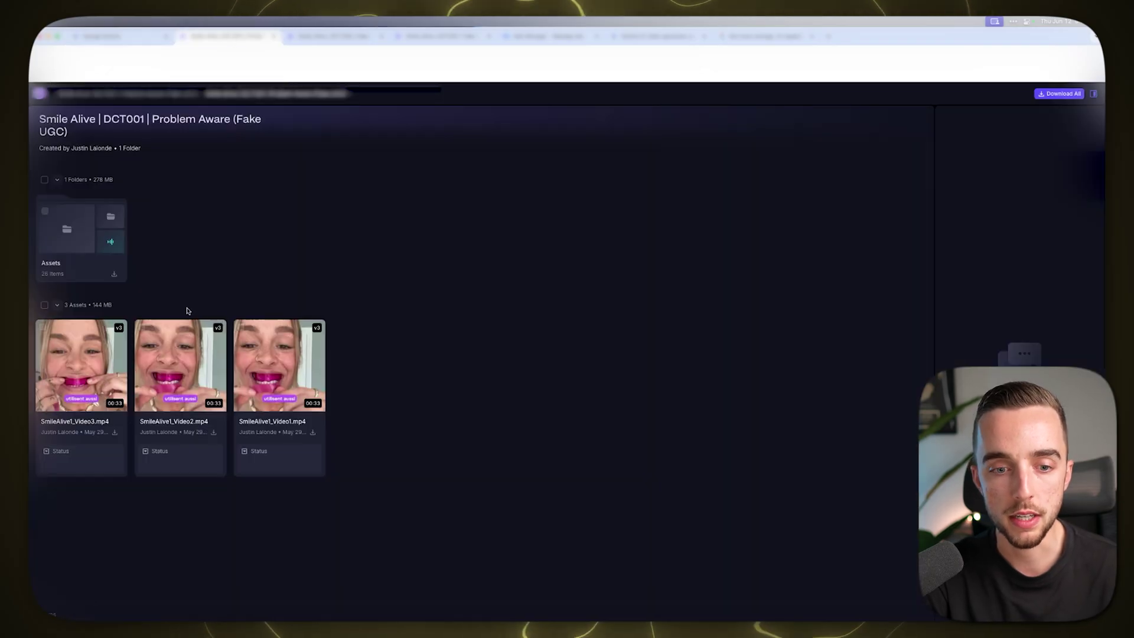
{"action": "left_click", "coordinate": [96, 375]}
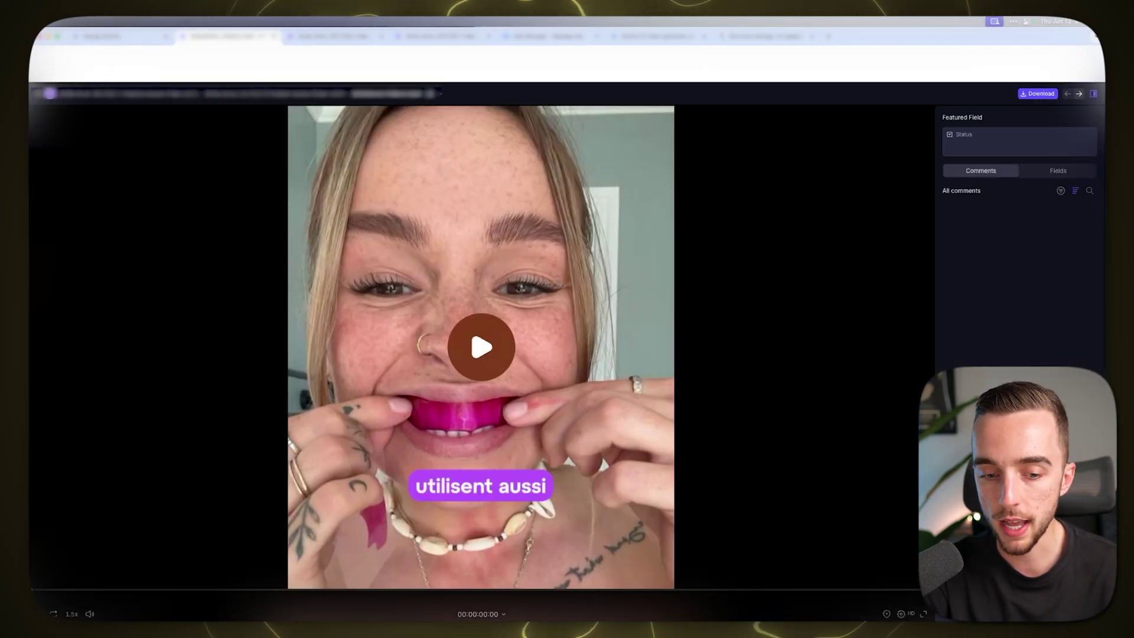
{"action": "mouse_move", "coordinate": [91, 614]}
{"action": "left_click", "coordinate": [473, 355]}
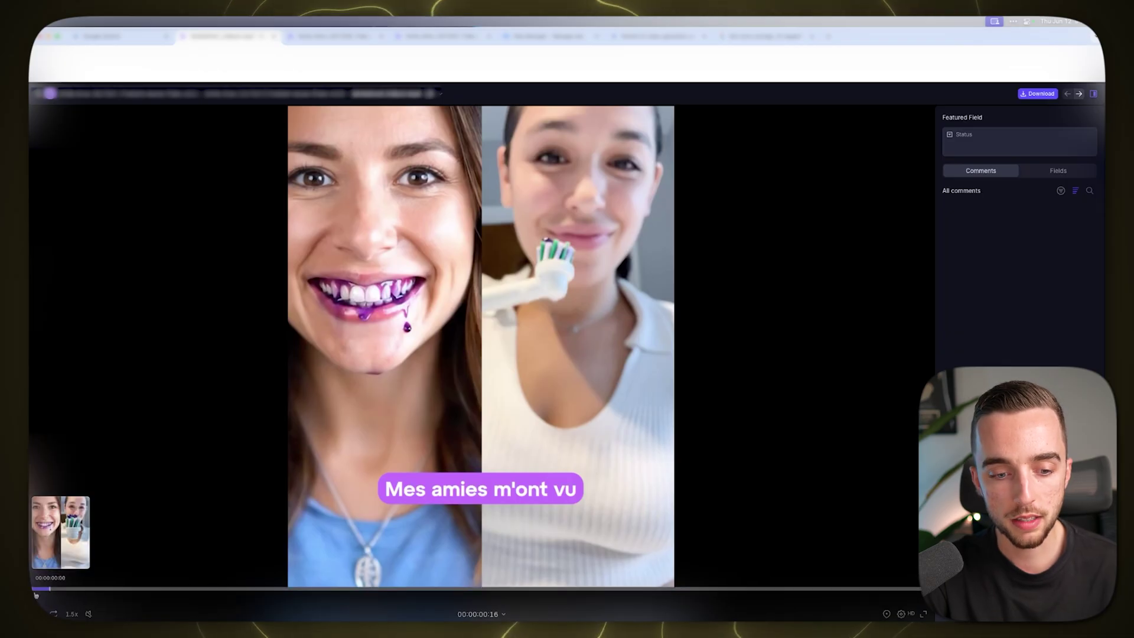
{"action": "left_click", "coordinate": [59, 588]}
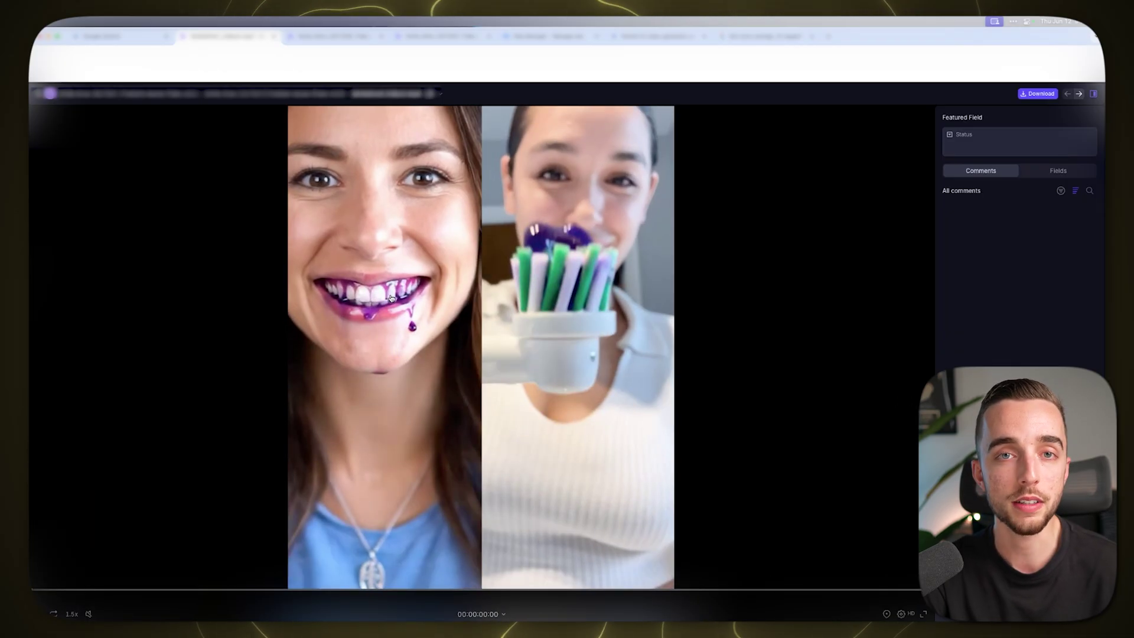
{"action": "left_click", "coordinate": [404, 297]}
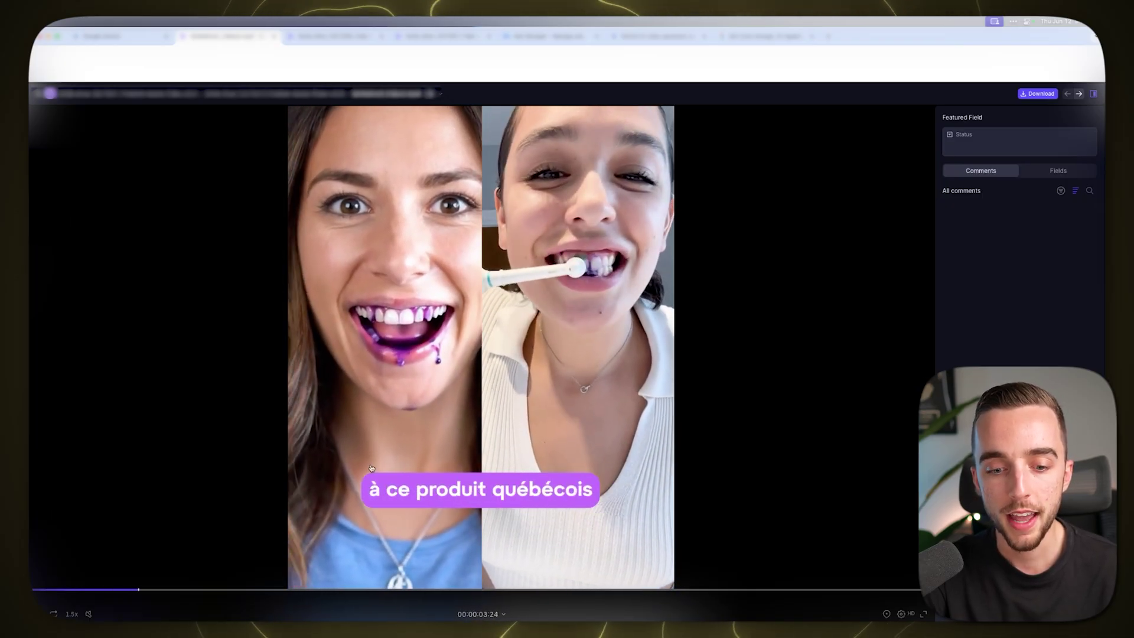
{"action": "left_click", "coordinate": [118, 600]}
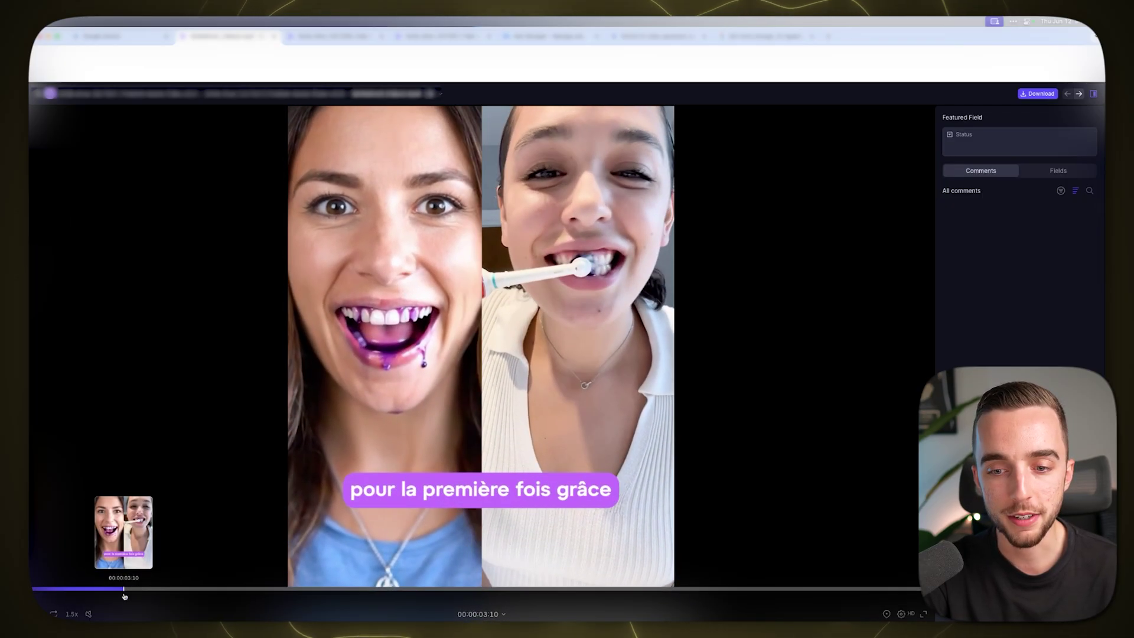
{"action": "left_click", "coordinate": [86, 599]}
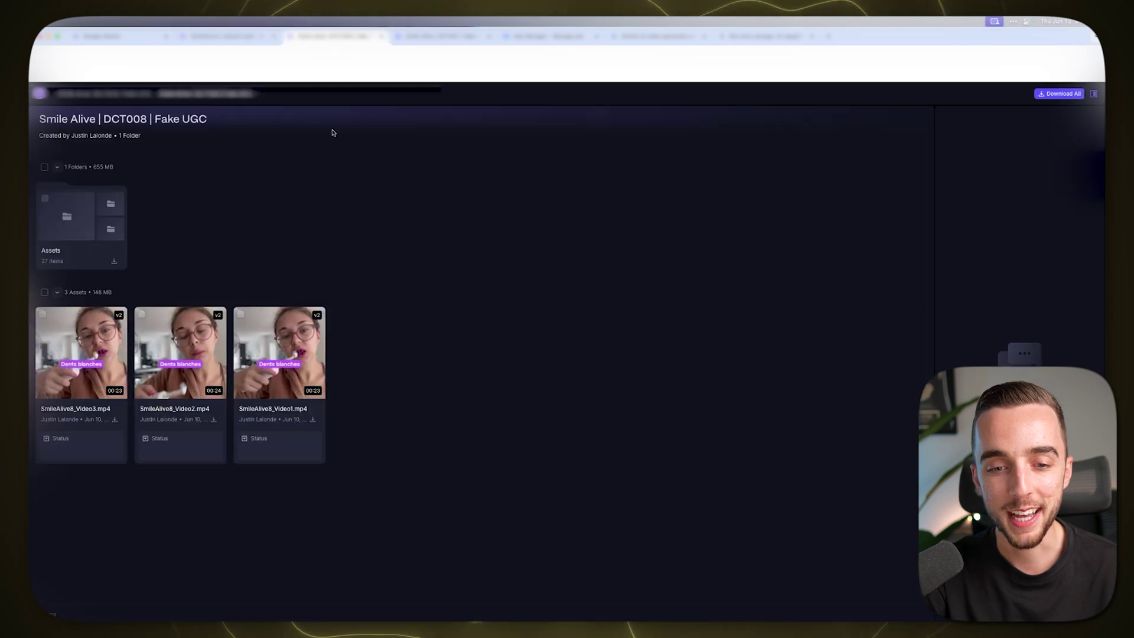
Step: Open SmileAlive8_Video2.mp4 from the DCT008 Fake UGC folder and play it
{"action": "key", "text": "ctrl+Tab"}
{"action": "left_click", "coordinate": [67, 369]}
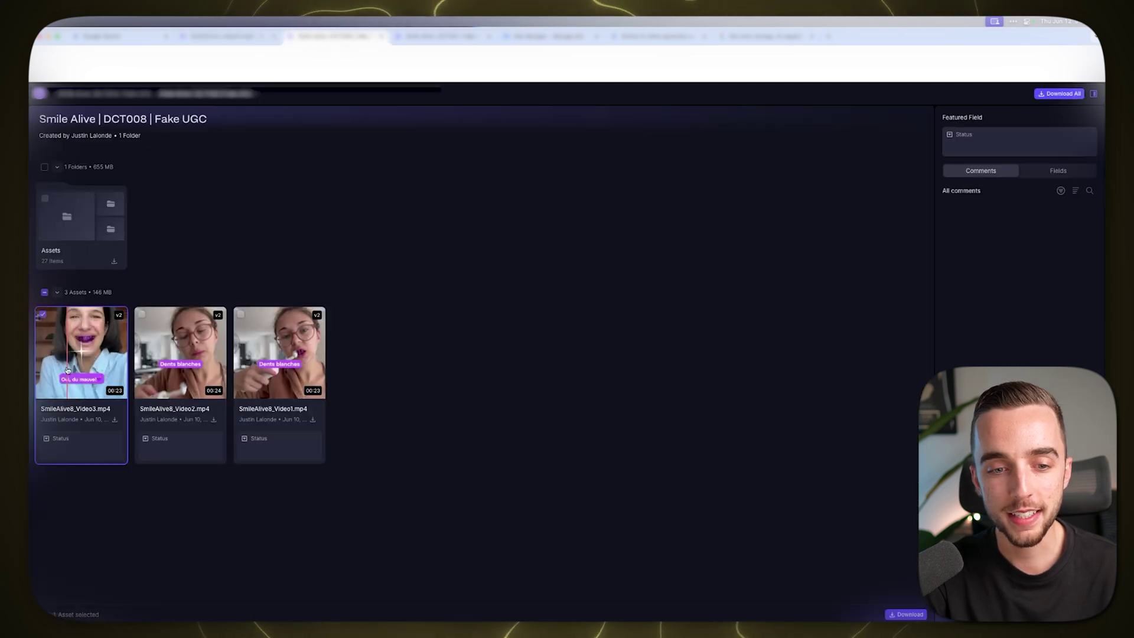
{"action": "double_click", "coordinate": [218, 362]}
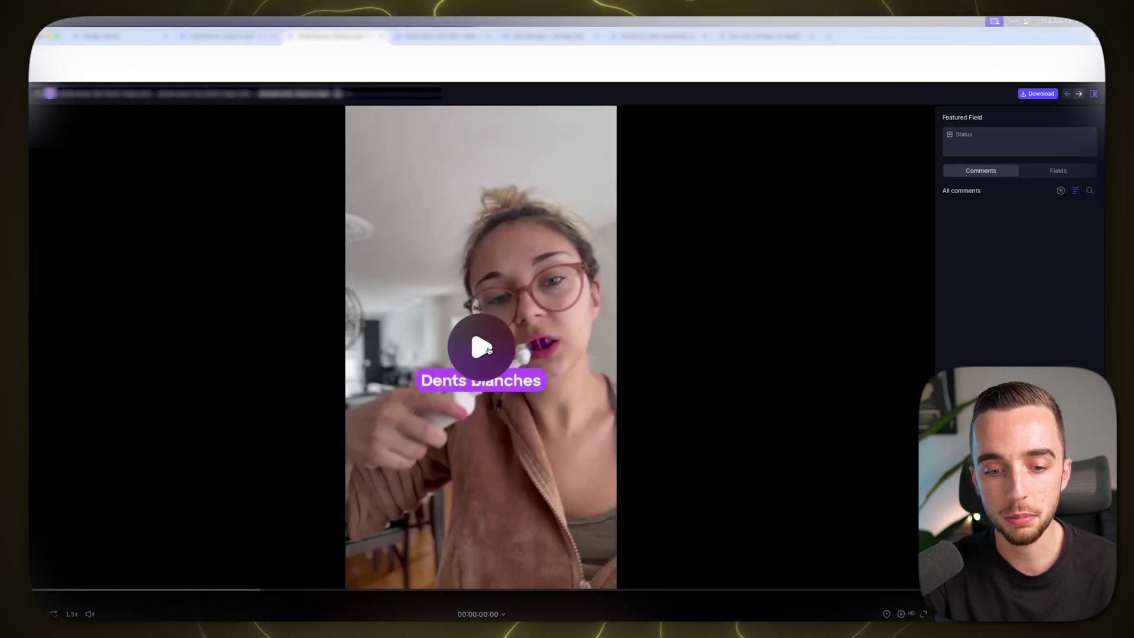
{"action": "left_click", "coordinate": [488, 349]}
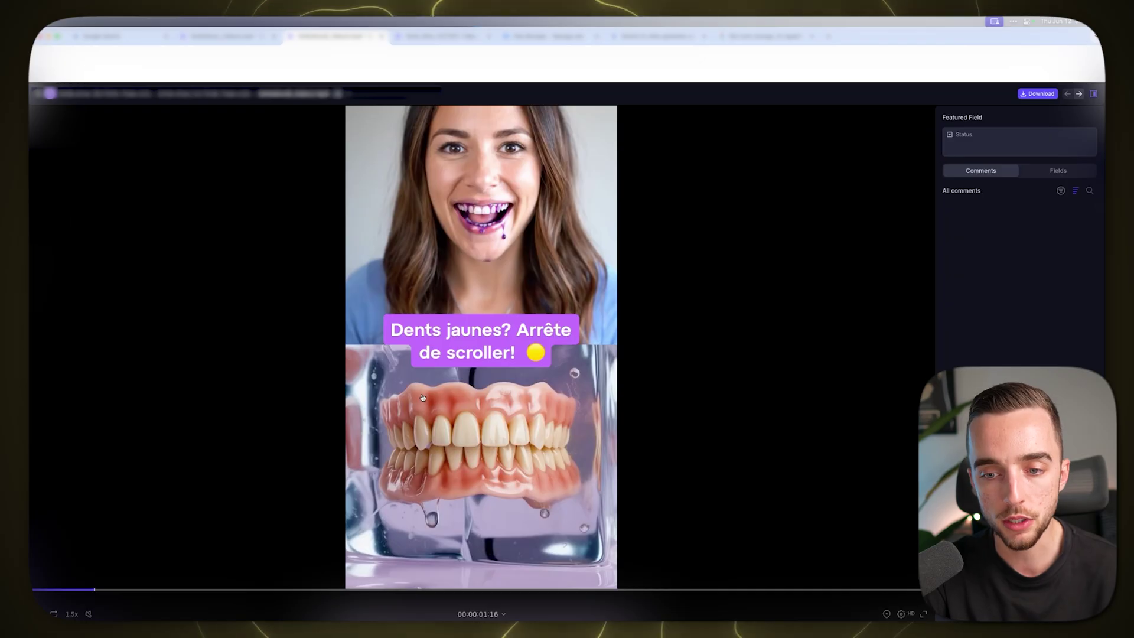
{"action": "left_click", "coordinate": [483, 213]}
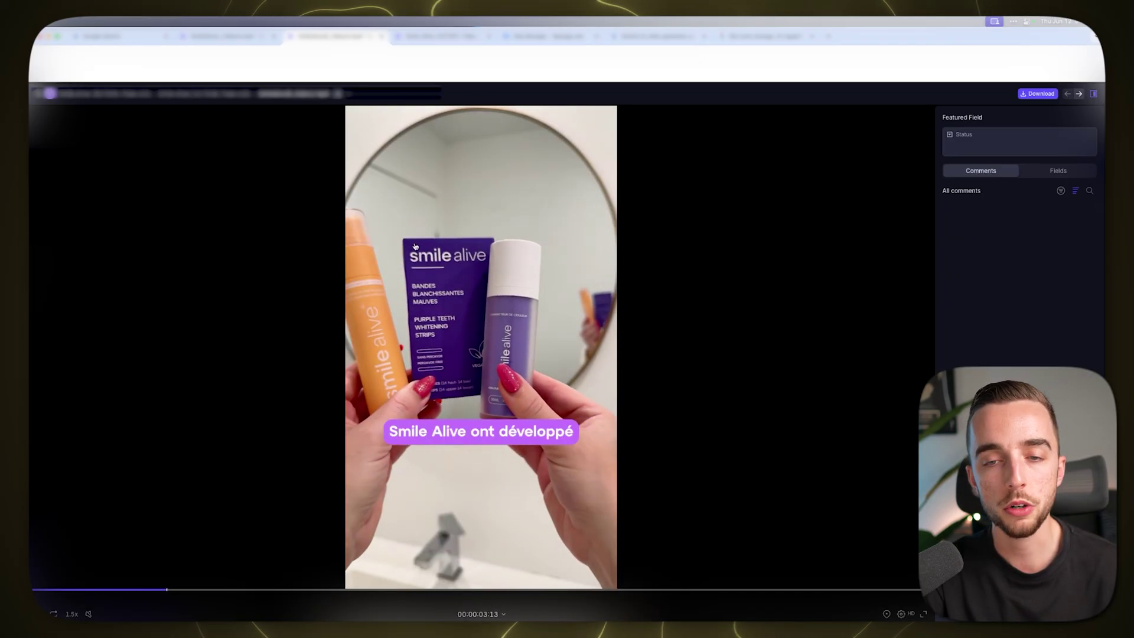
Step: Open SmileAlive7_Video3.mp4 from DCT007 Fake UGC, play it, and rewind to its opening hook
{"action": "key", "text": "ctrl+Tab"}
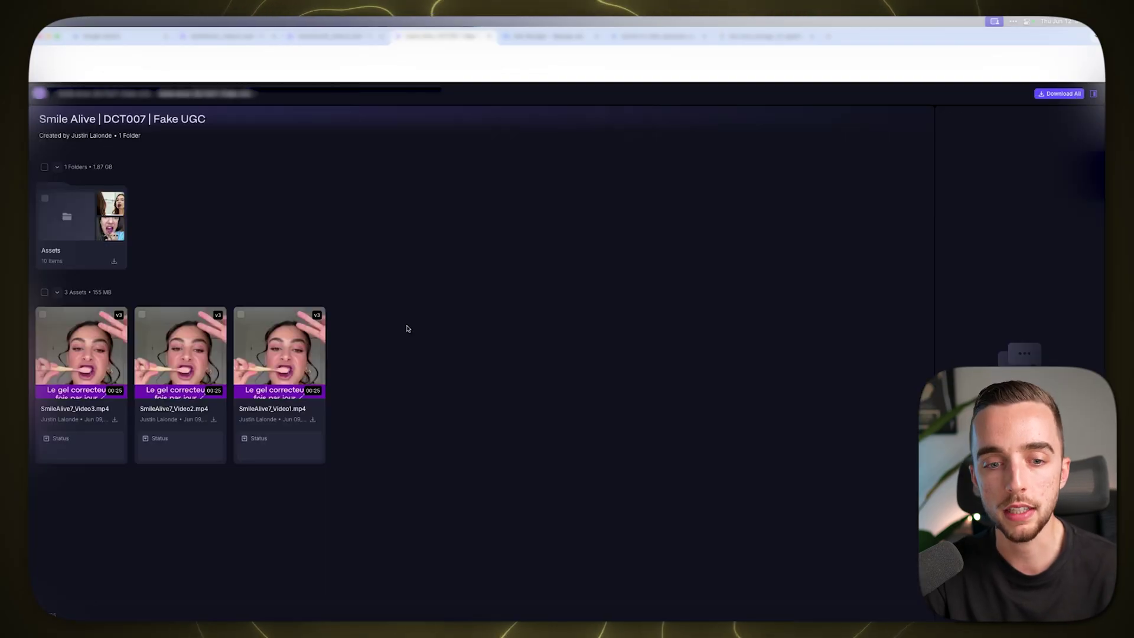
{"action": "double_click", "coordinate": [81, 354]}
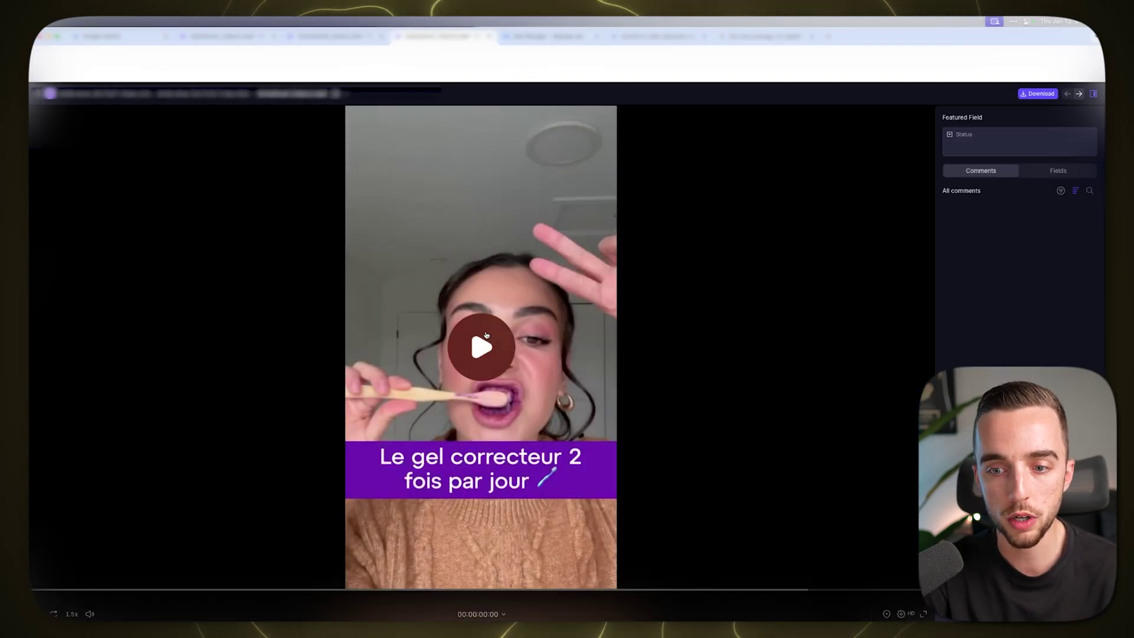
{"action": "left_click", "coordinate": [486, 334]}
{"action": "mouse_move", "coordinate": [92, 618]}
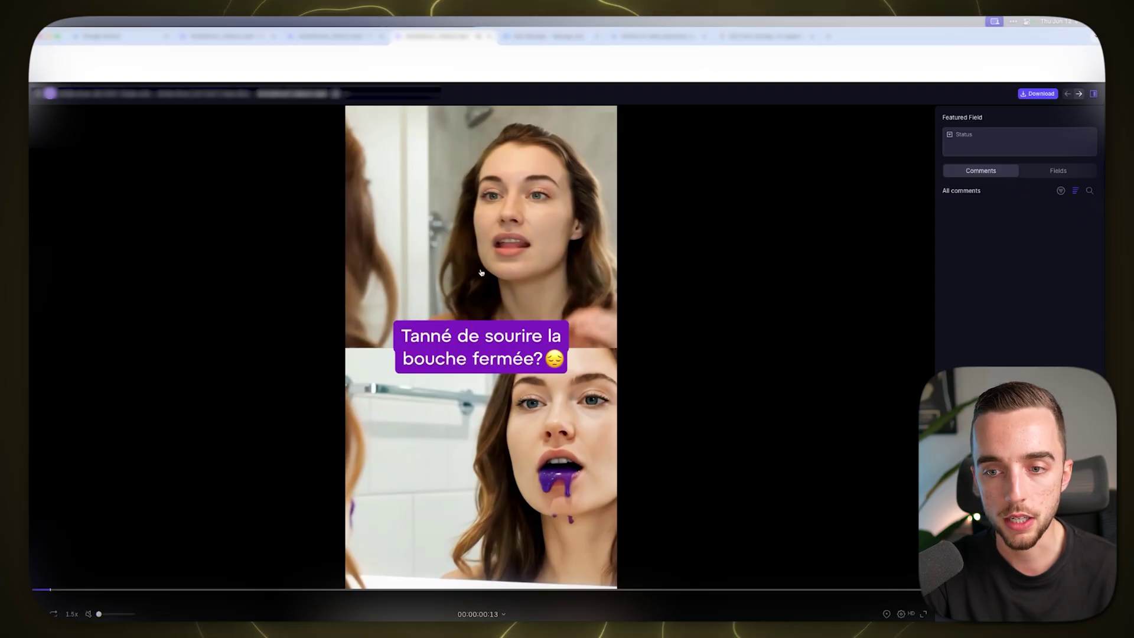
{"action": "left_click", "coordinate": [35, 589]}
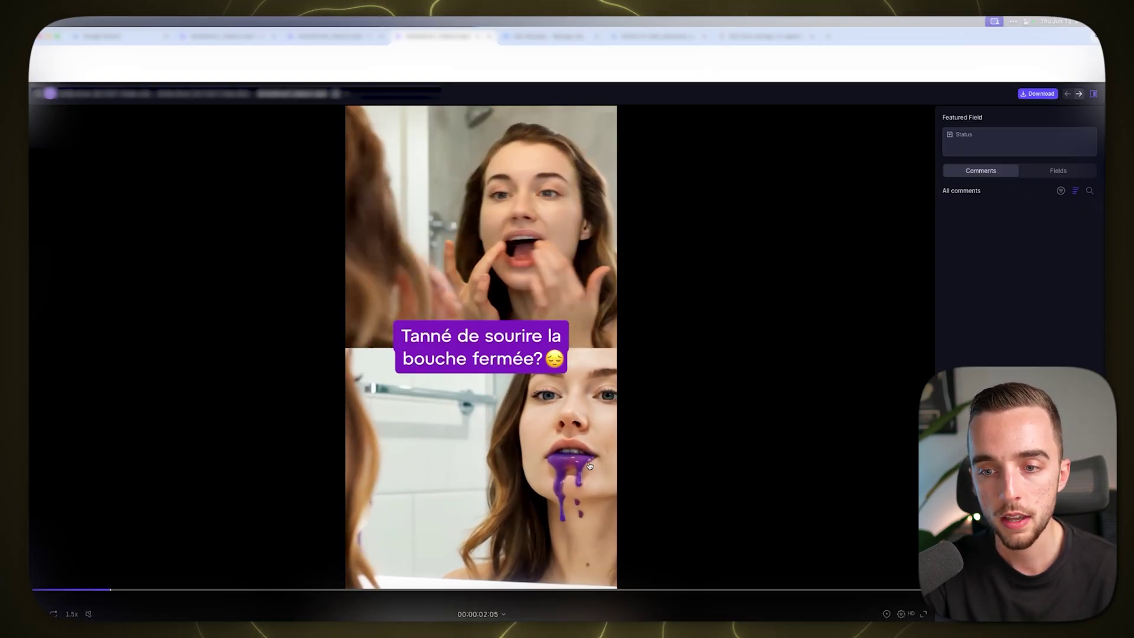
{"action": "left_click", "coordinate": [54, 589]}
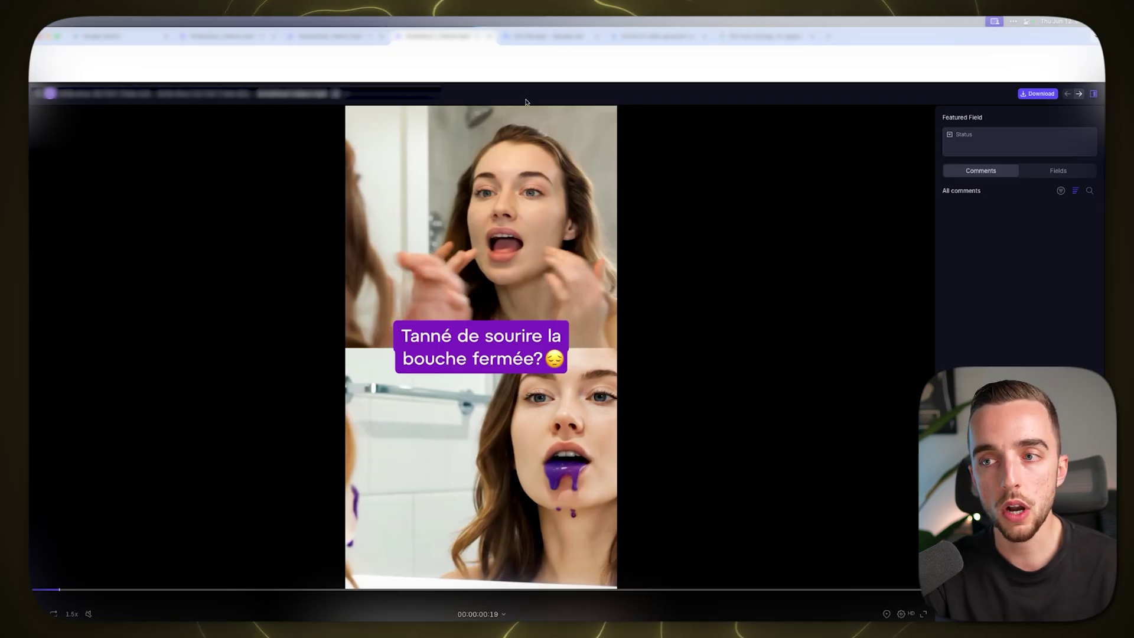
Step: Search 'envato elements' in a new tab and open the elements.envato.com homepage
{"action": "key", "text": "super+t"}
{"action": "type", "text": "envat"}
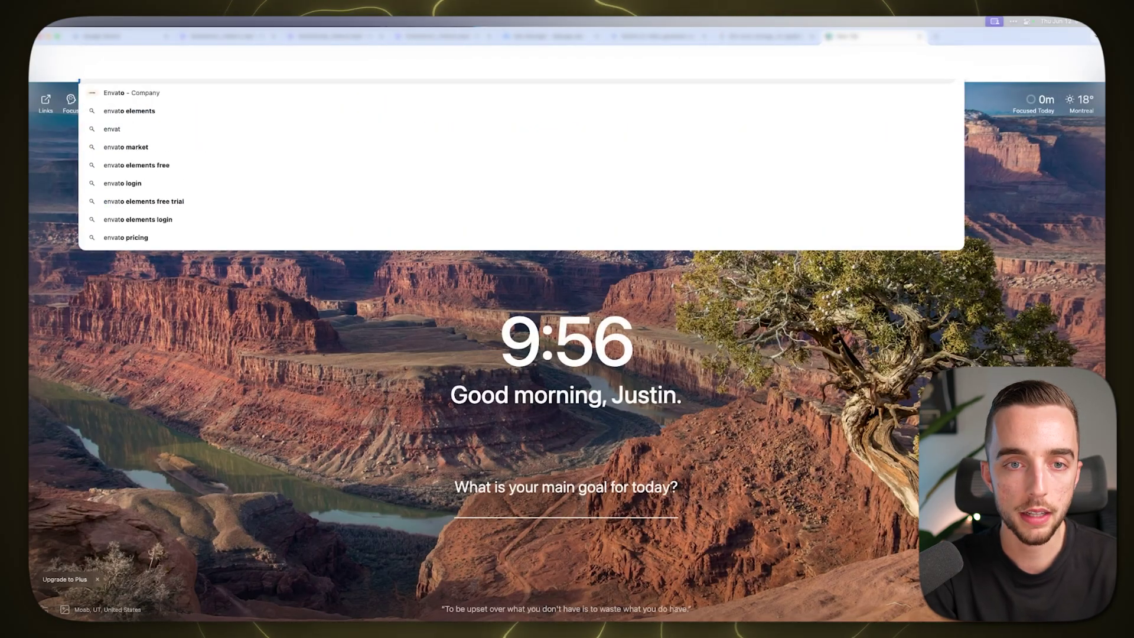
{"action": "type", "text": "o elements"}
{"action": "key", "text": "Return"}
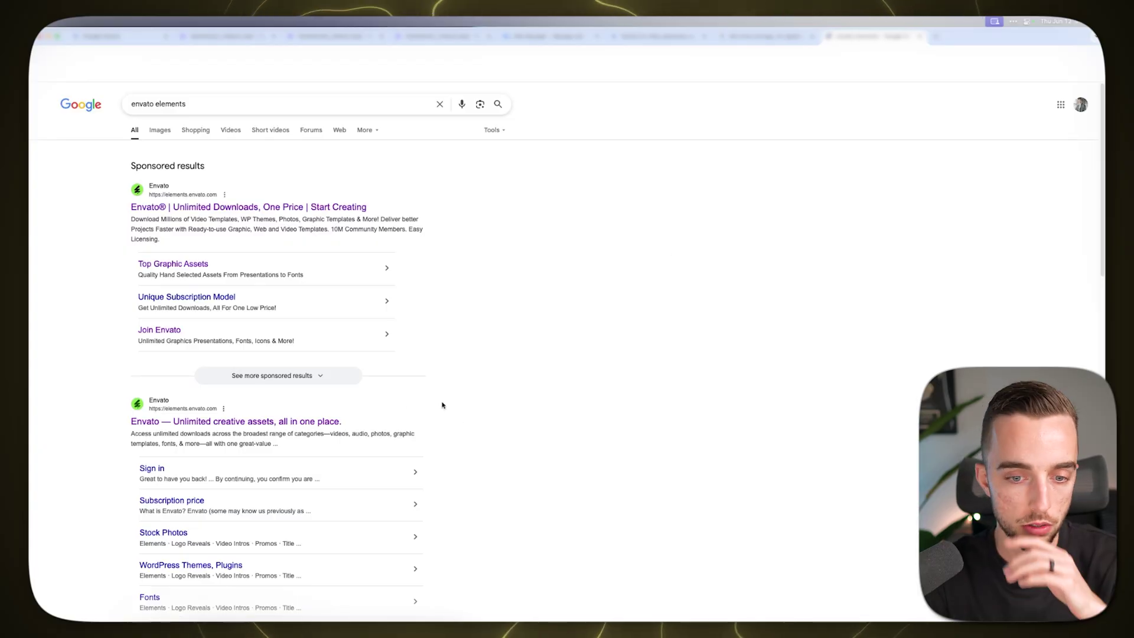
{"action": "left_click", "coordinate": [311, 421]}
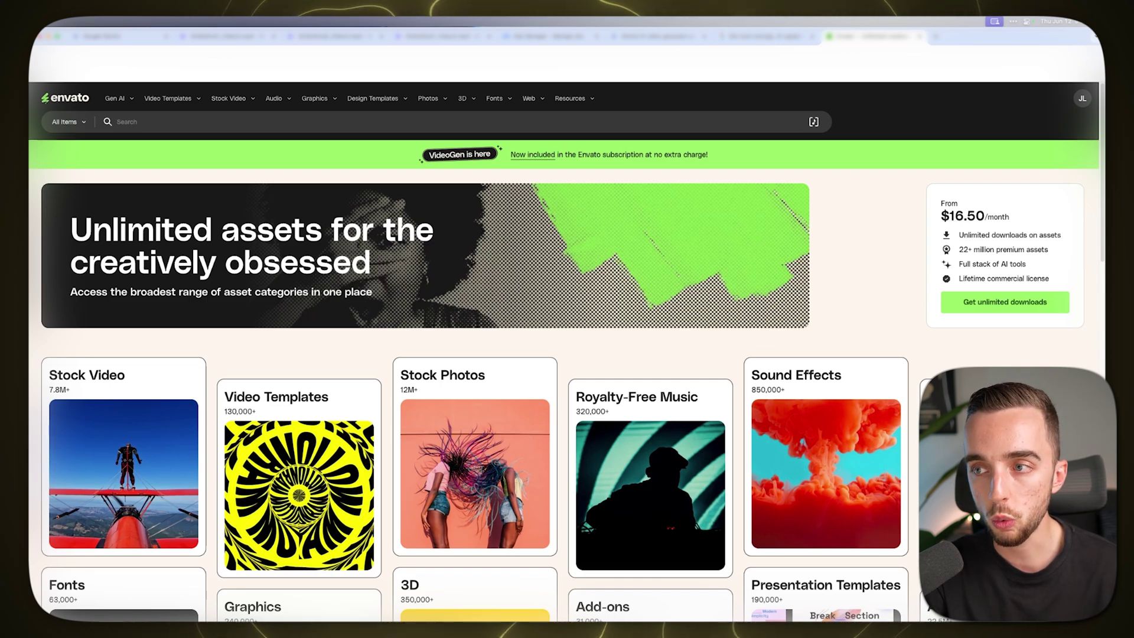
{"action": "key", "text": "super+t"}
Step: Search 'gridbank', scroll GridBank's stock library to All Content, then switch back to Gemini
{"action": "type", "text": "gridb"}
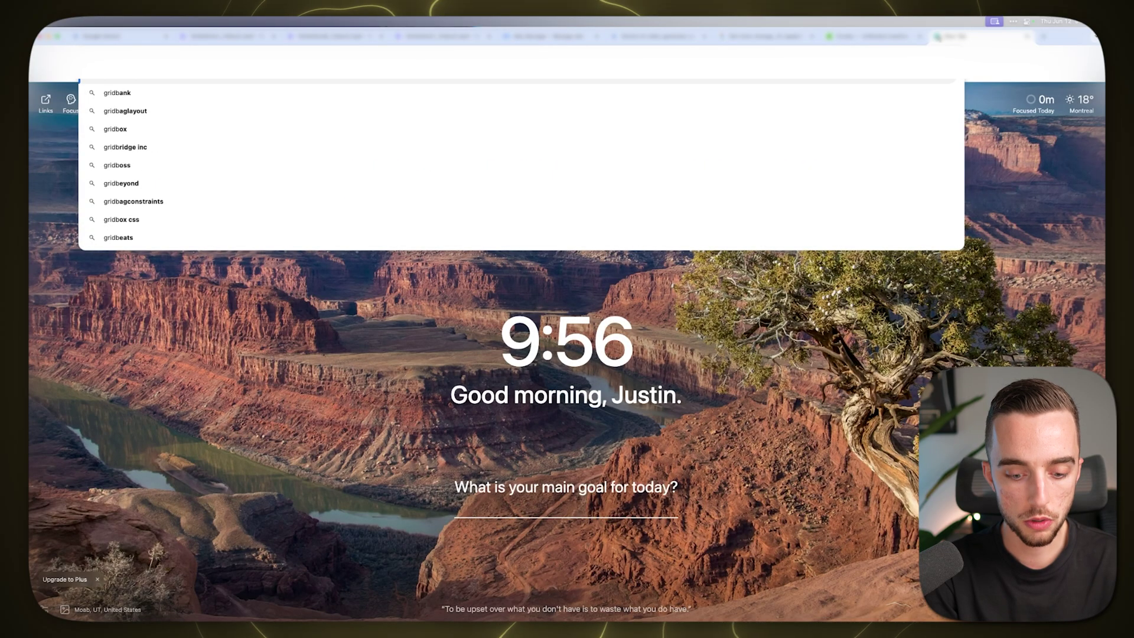
{"action": "type", "text": "ank"}
{"action": "key", "text": "Return"}
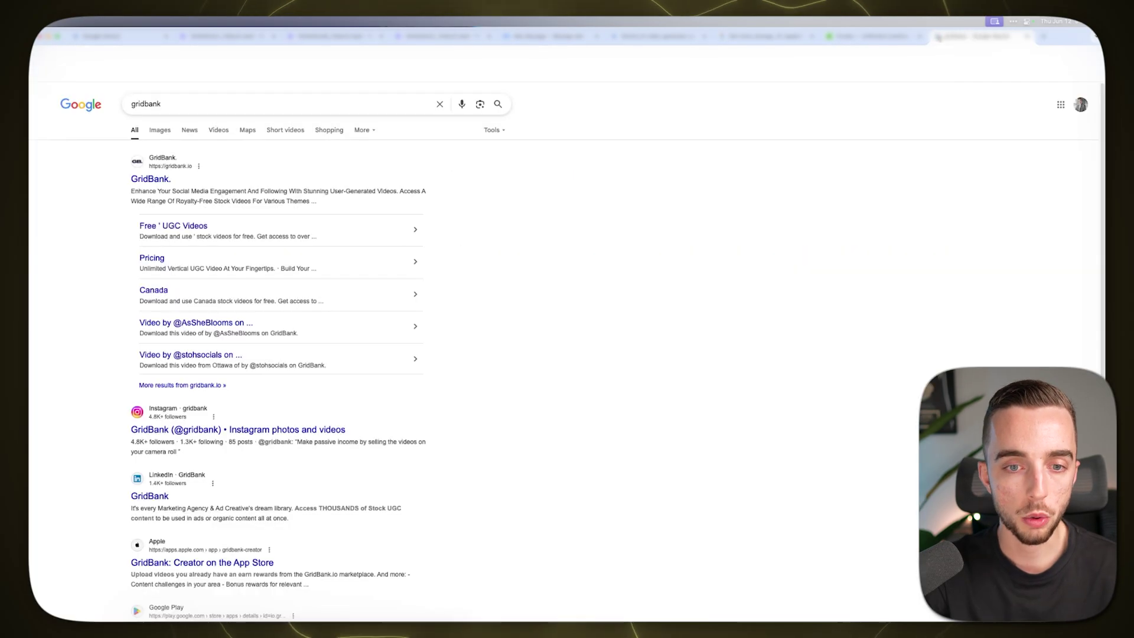
{"action": "left_click", "coordinate": [157, 177]}
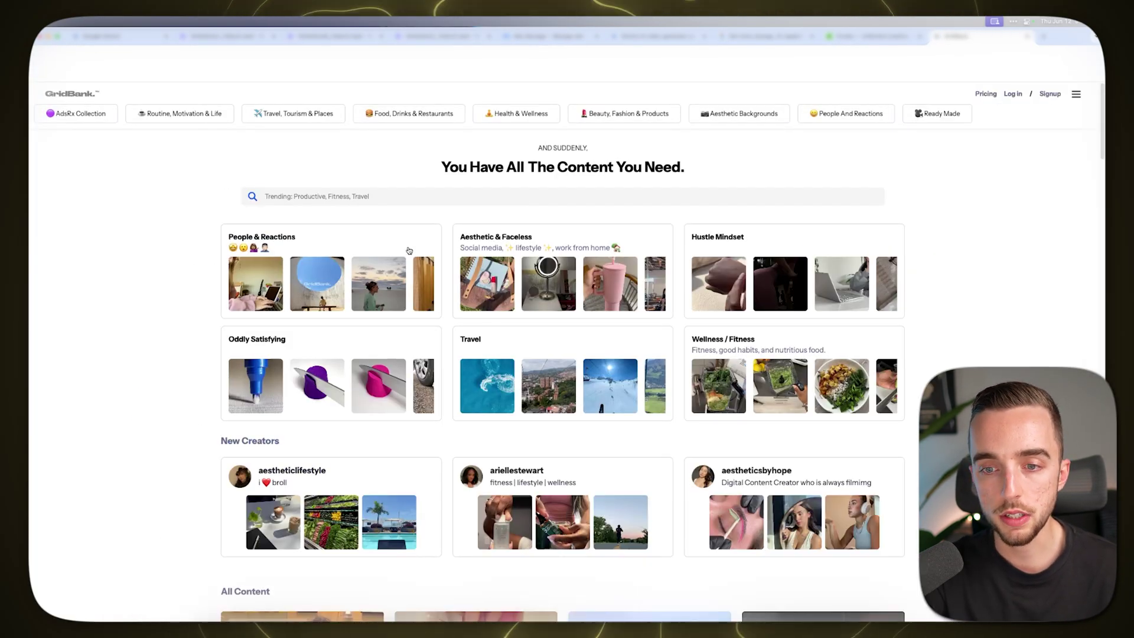
{"action": "scroll", "coordinate": [526, 313], "scroll_direction": "down", "scroll_amount": 3}
{"action": "scroll", "coordinate": [505, 394], "scroll_direction": "down", "scroll_amount": 2}
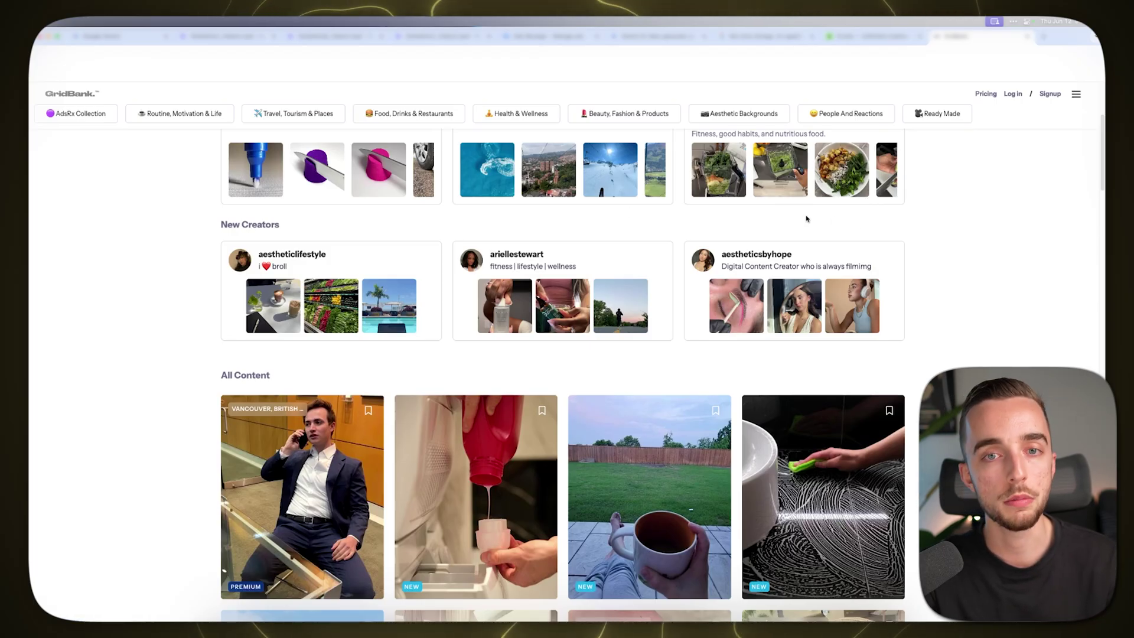
{"action": "key", "text": "ctrl+Tab"}
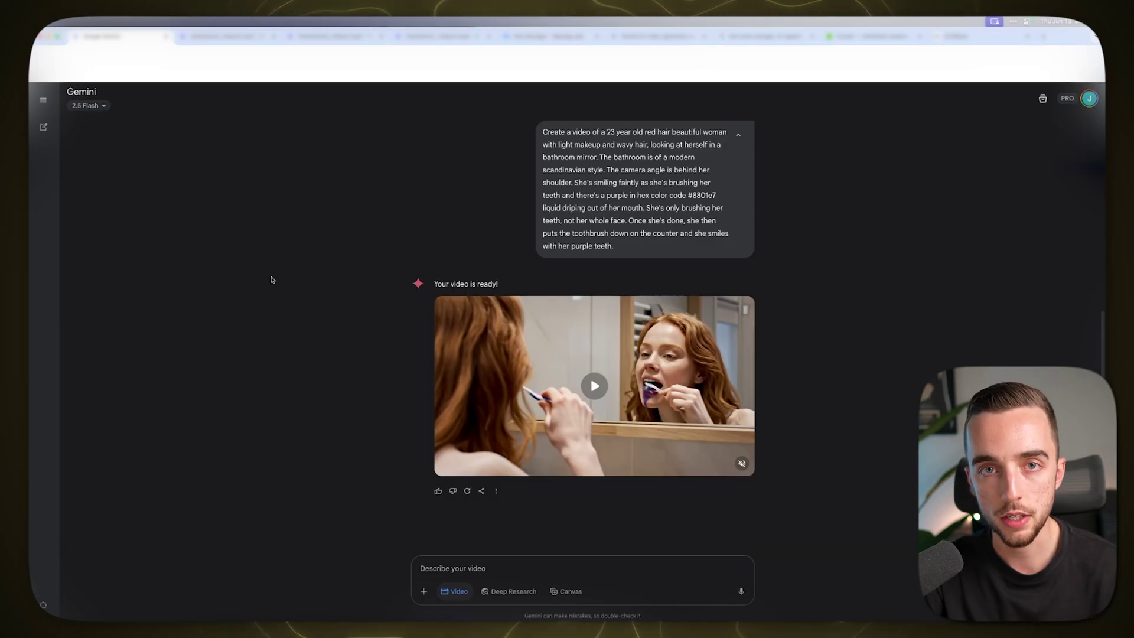
Step: Search Google for 'google veo 3 star wars' and open the 'VEO 3 Trooper Terry Star Wars AI Review' video
{"action": "left_click", "coordinate": [1038, 42]}
{"action": "type", "text": "google veo 3"}
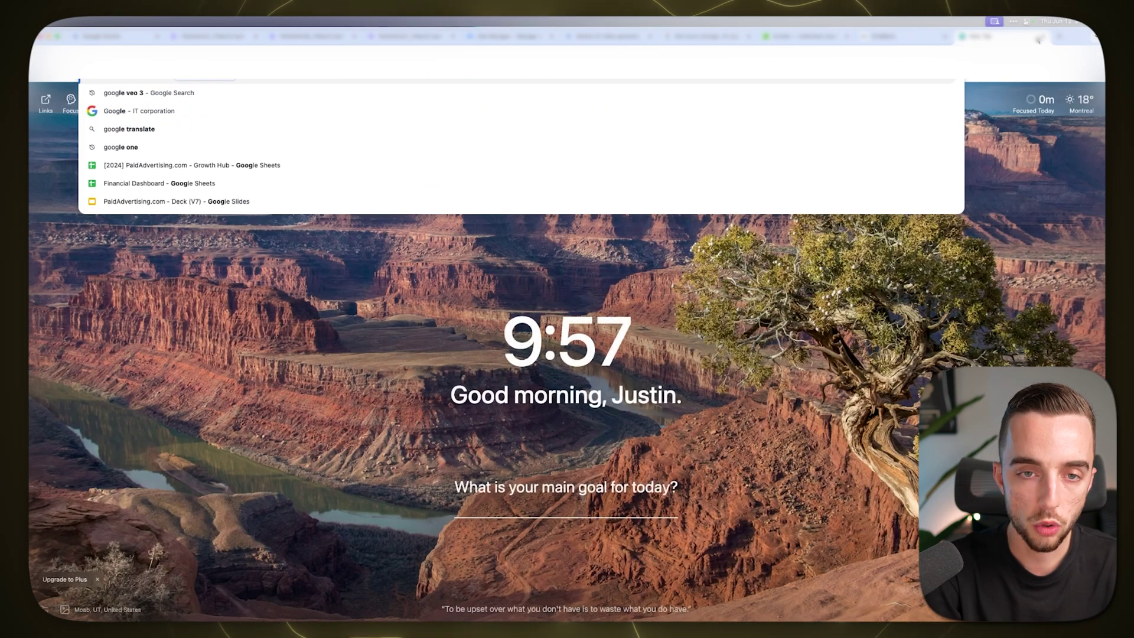
{"action": "type", "text": " star wards"}
{"action": "key", "text": "Return"}
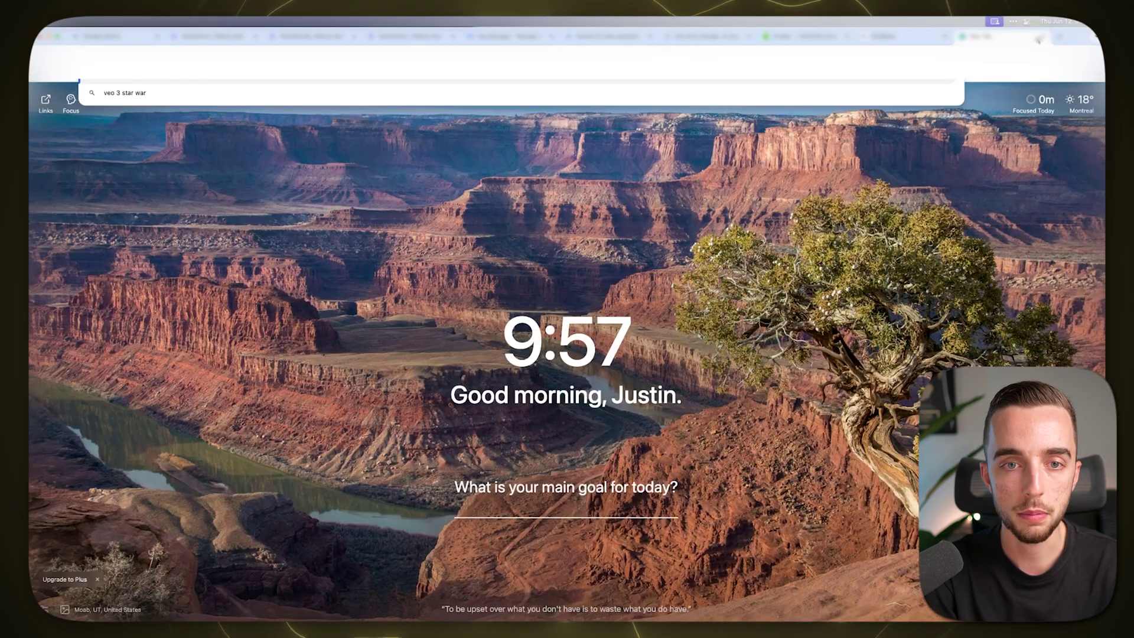
{"action": "left_click", "coordinate": [229, 103]}
{"action": "type", "text": "star wars"}
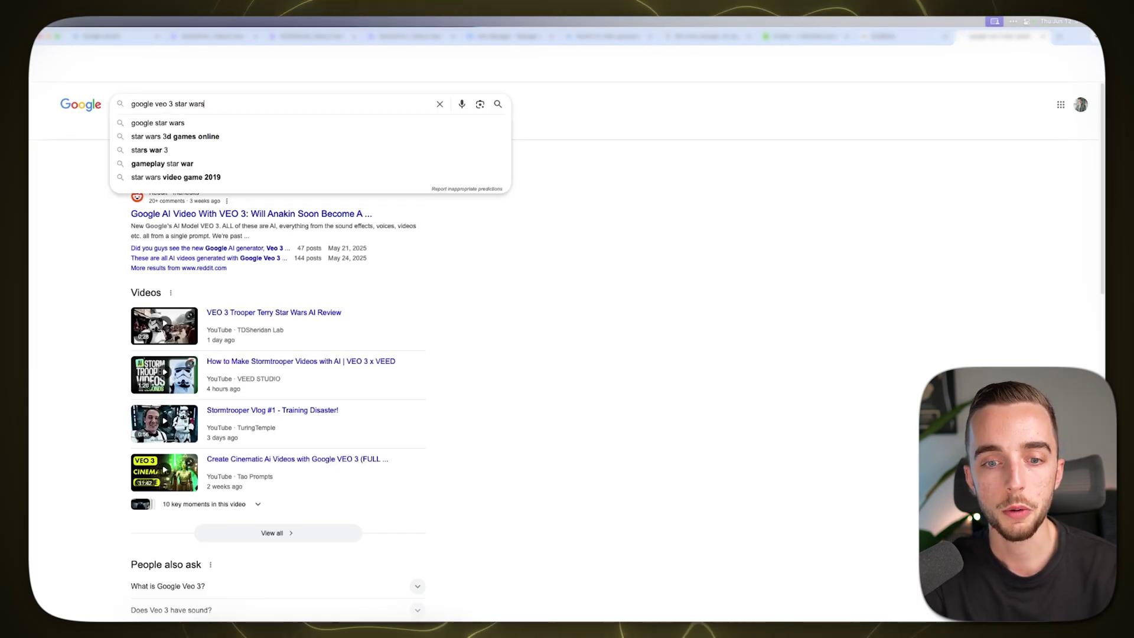
{"action": "key", "text": "Return"}
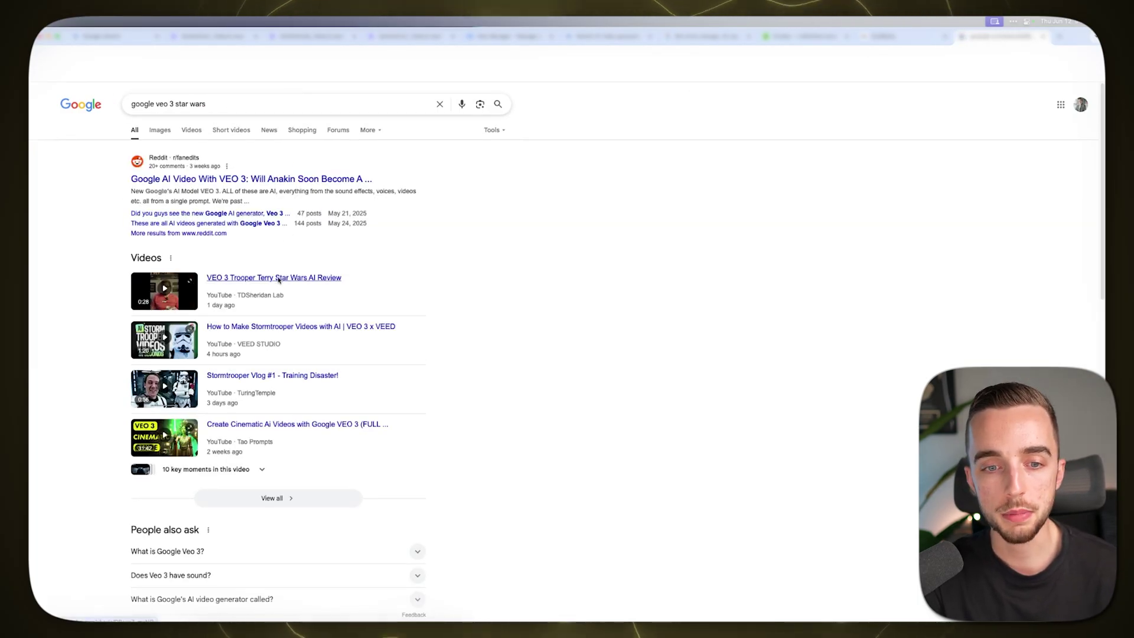
{"action": "left_click", "coordinate": [278, 279]}
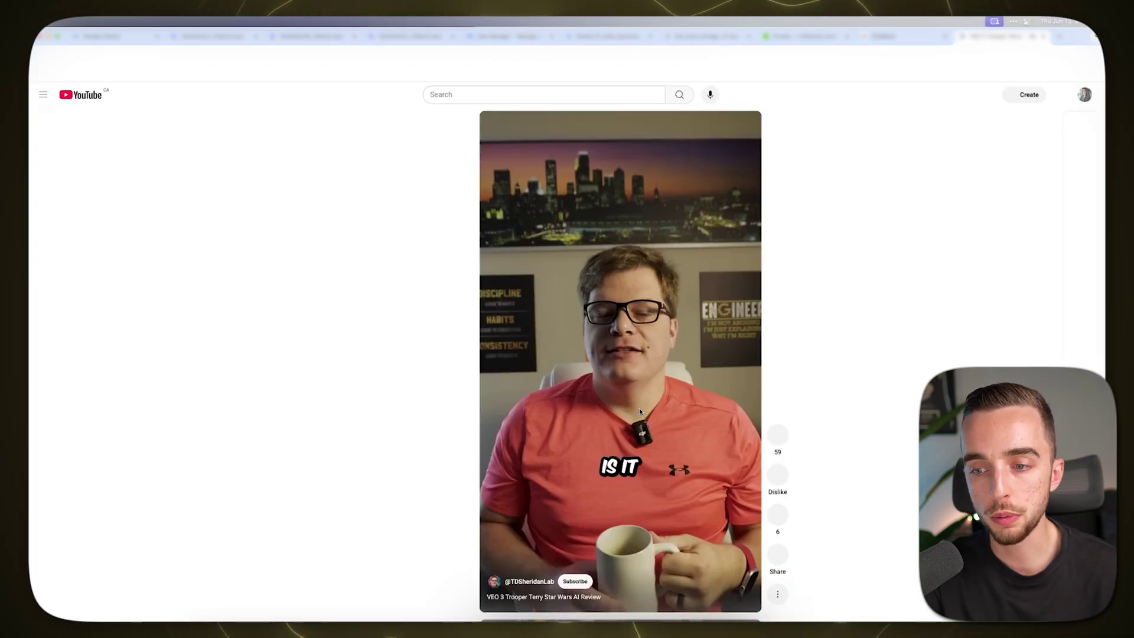
{"action": "key", "text": "super+Left"}
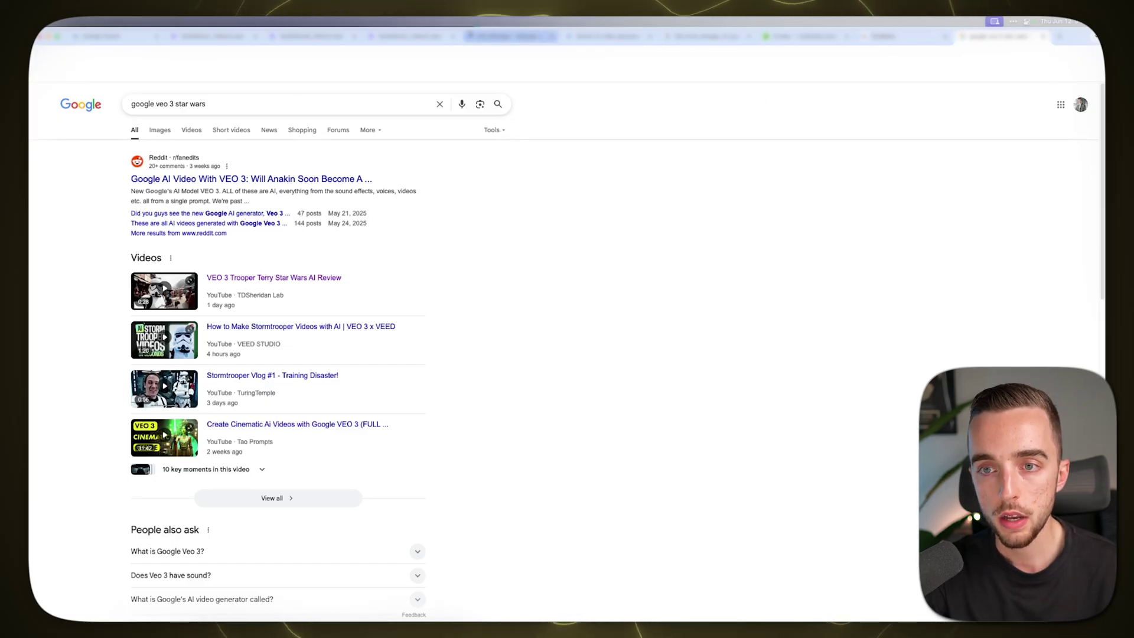
{"action": "left_click", "coordinate": [507, 36]}
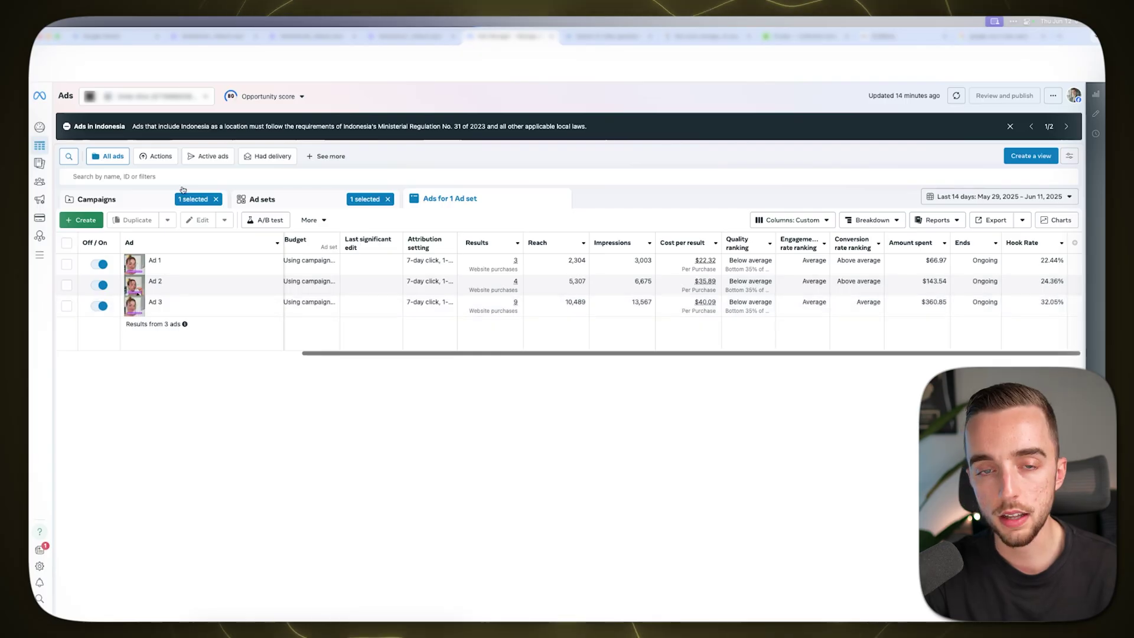
Step: Review the Frame.io video from near its start, then return to the Gemini chat with the generated clip
{"action": "left_click", "coordinate": [218, 40]}
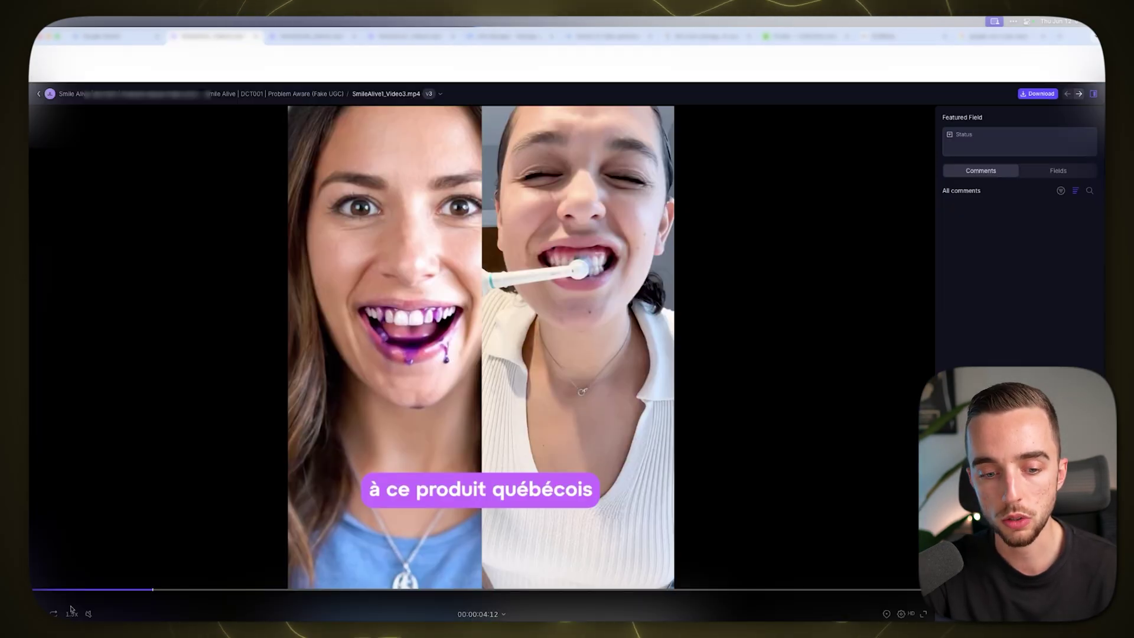
{"action": "left_click", "coordinate": [55, 587]}
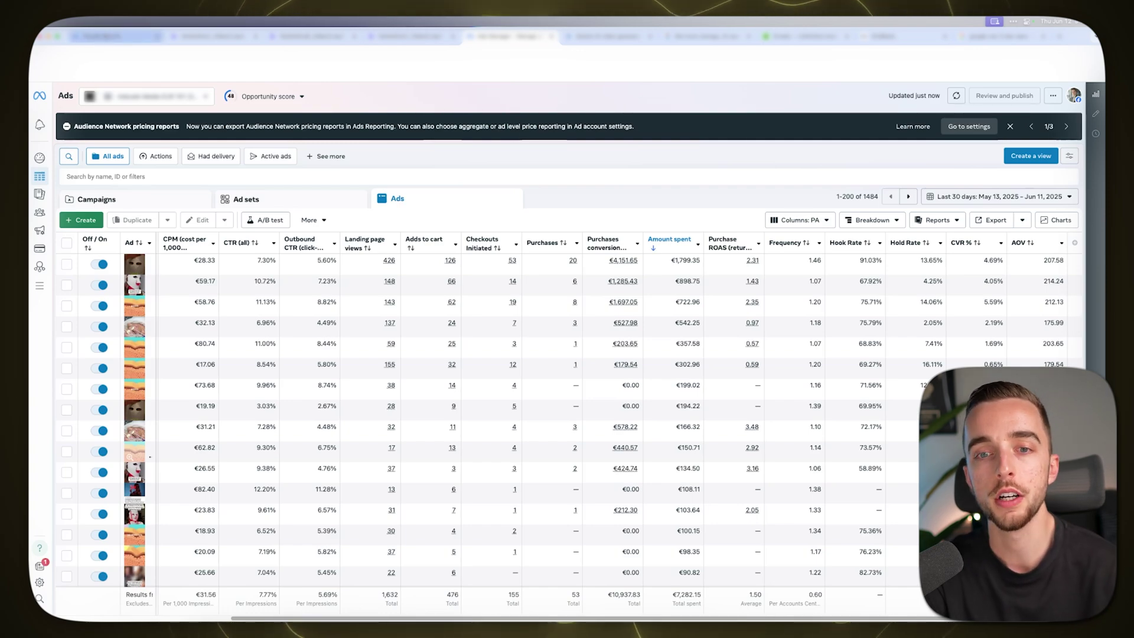
{"action": "left_click", "coordinate": [112, 36]}
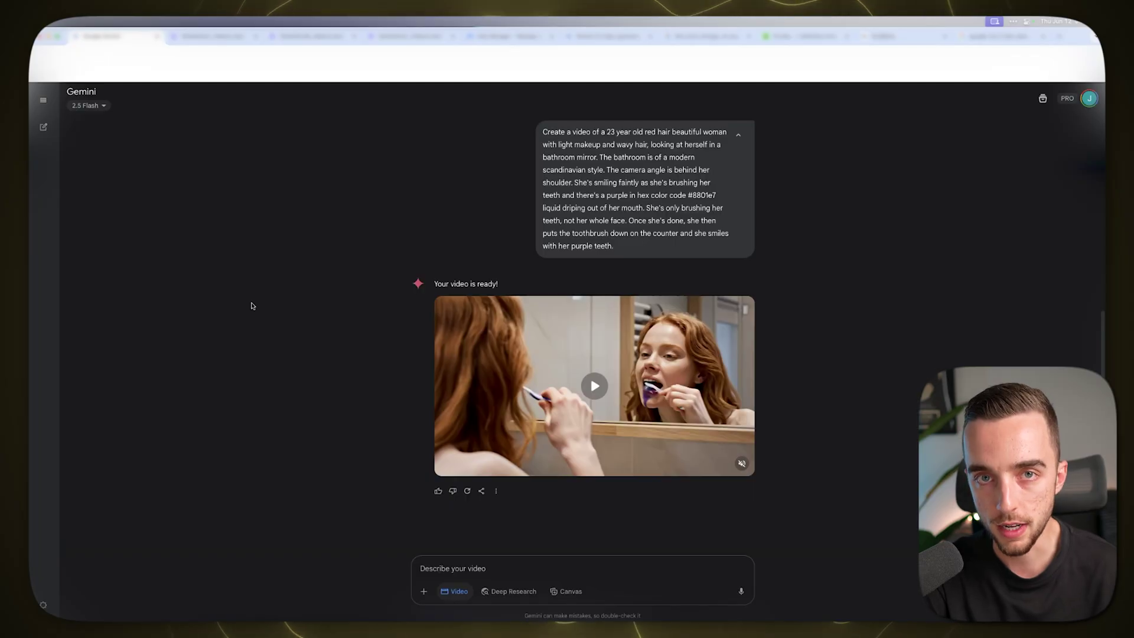